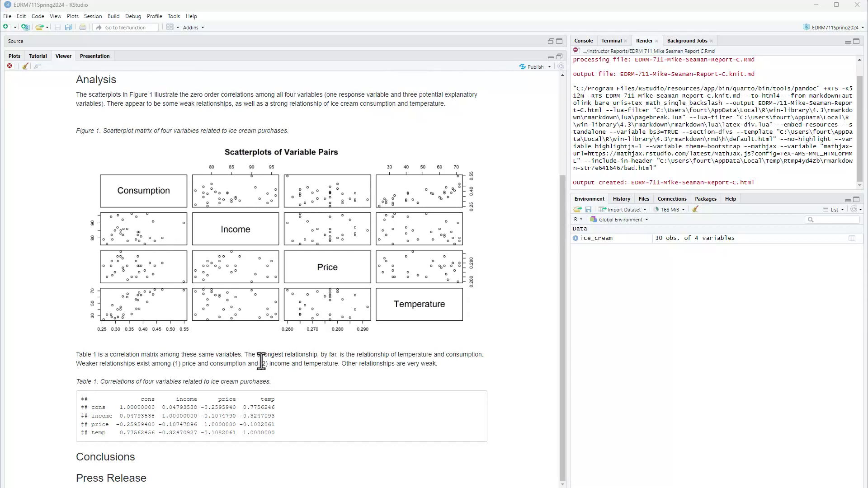
- With the Source pane maximized, add an empty R chunk below the Table 1 correlation chunk
left_click(559, 41)
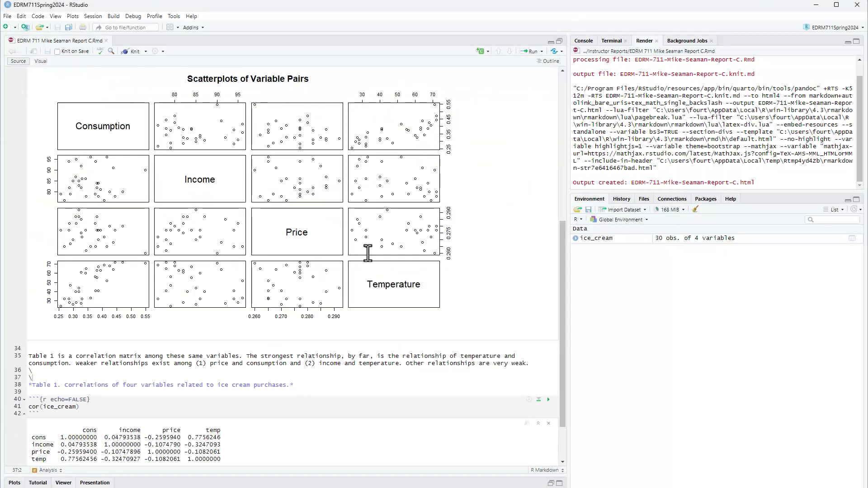
left_click(43, 418)
key("Return")
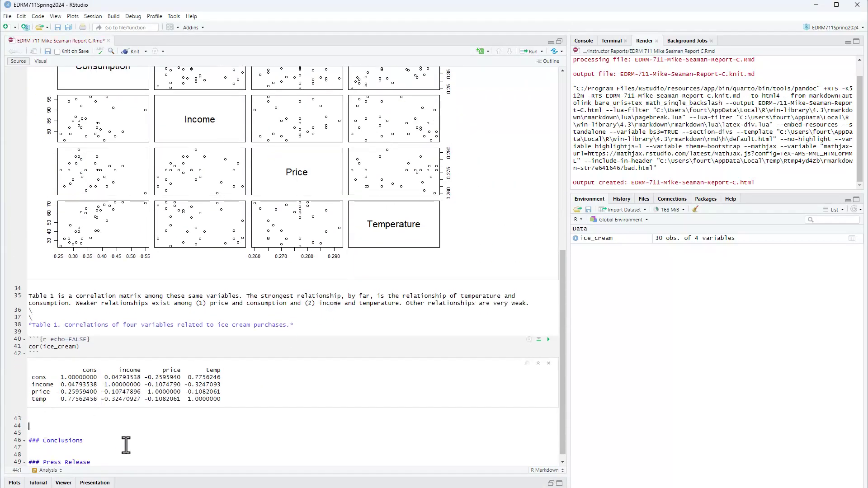
left_click(482, 51)
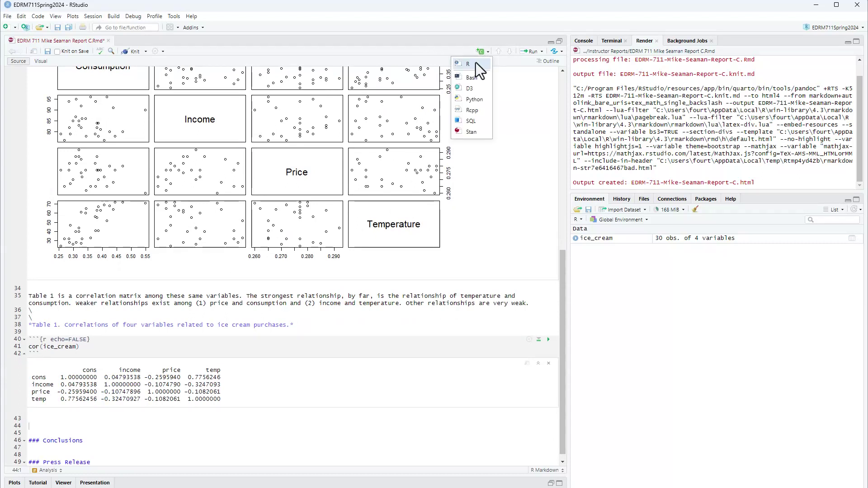
left_click(476, 63)
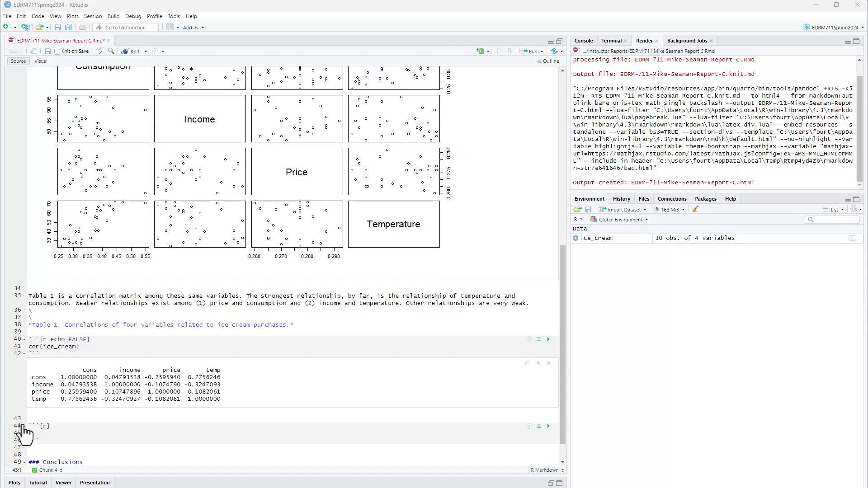
- Paste full_model <- lm(ice_cream$cons ~ income + price + temp) onto one line and add a summary() call
type("full_model <- lm(ice_cream$cons ~ ice_cream$income +                  ice_cream$price + ice_cream$temp)")
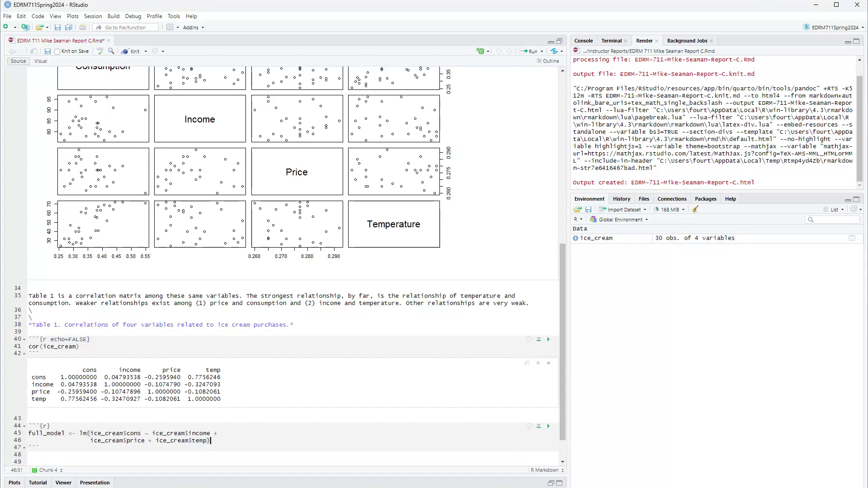
left_click(217, 433)
key("Delete")
key("Delete")
key("Delete")
key("Delete")
key("Delete")
key("Delete")
key("Delete")
key("Delete")
key("Delete")
key("Delete")
key("Delete")
key("Delete")
key("Delete")
key("Delete")
key("Delete")
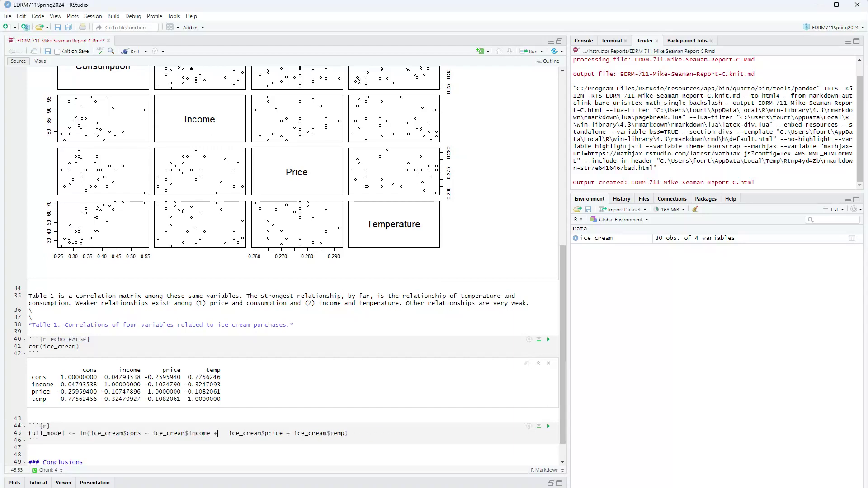
key("Delete")
key("Delete")
key("End")
key("Return")
type("summar")
type("y(model")
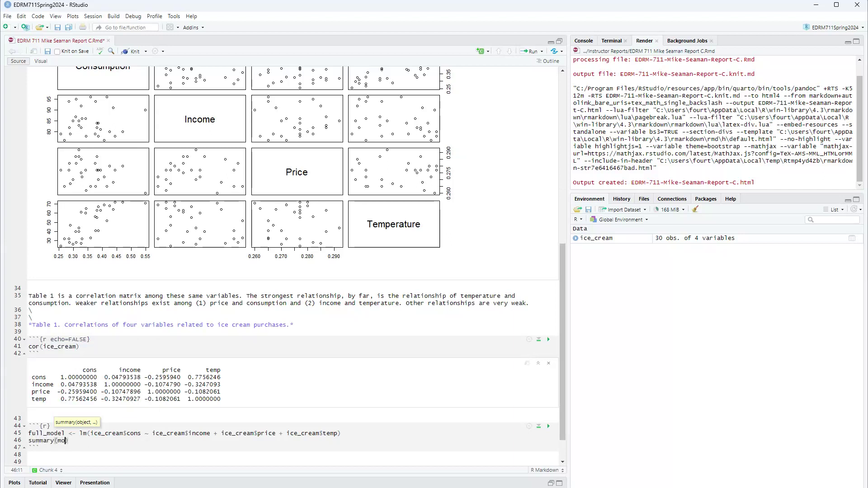
key("Escape")
left_click(394, 454)
- Run the earlier chunks and this one, and change the summary argument to full_model
left_click(548, 427)
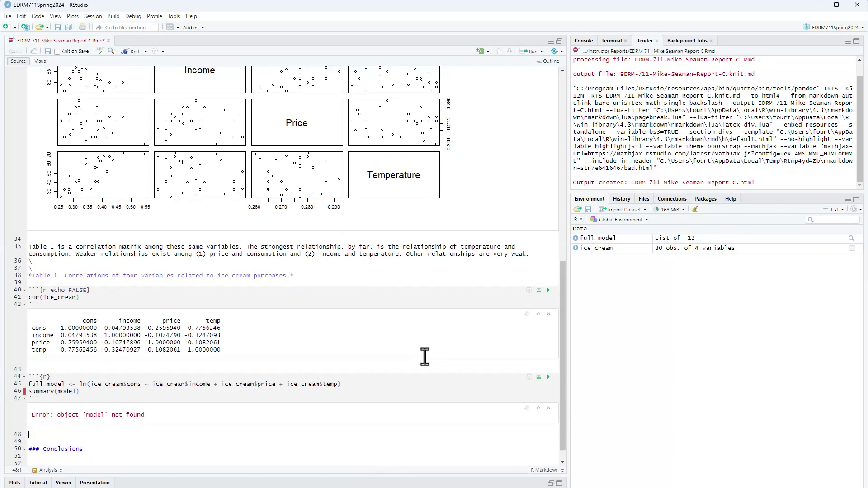
left_click(538, 361)
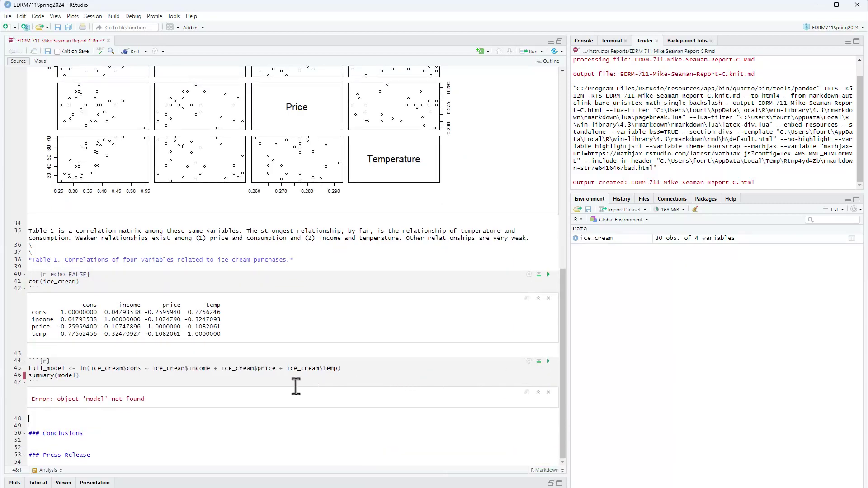
left_click(548, 361)
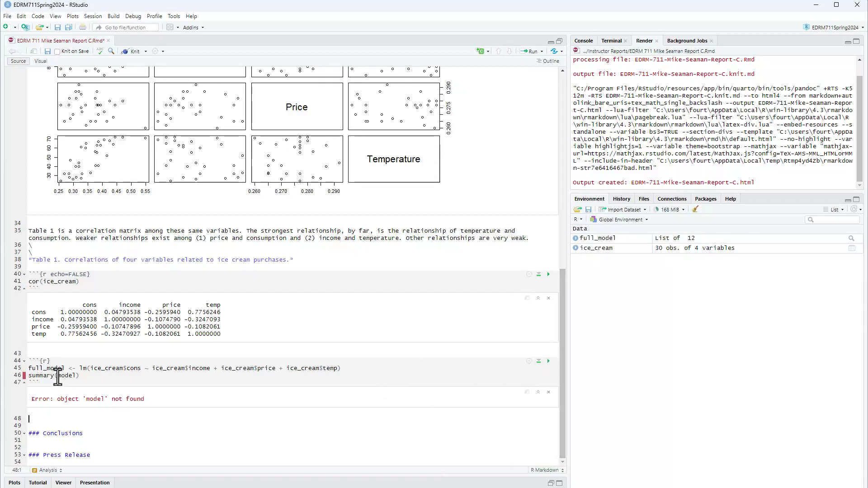
left_click(57, 376)
type("full_")
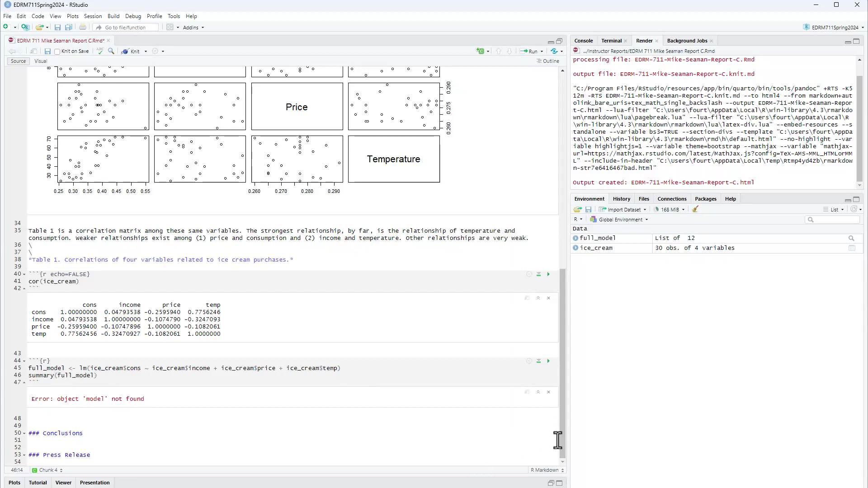
left_click(548, 361)
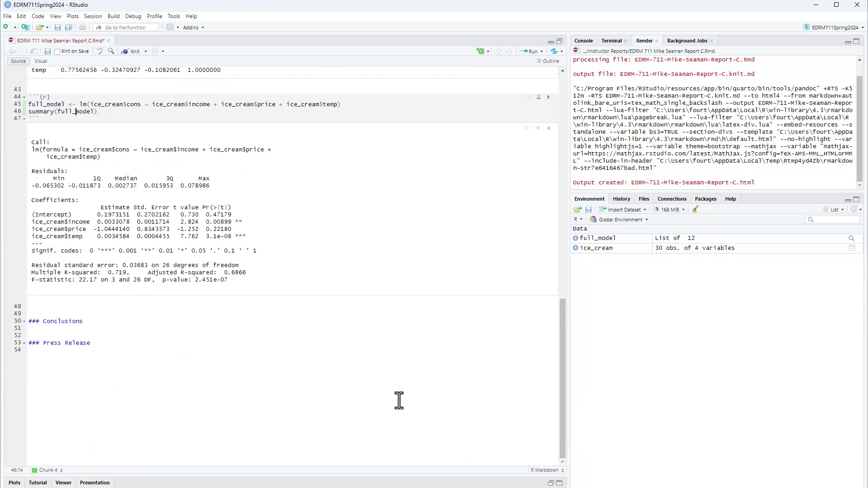
scroll(370, 386, "up", 5)
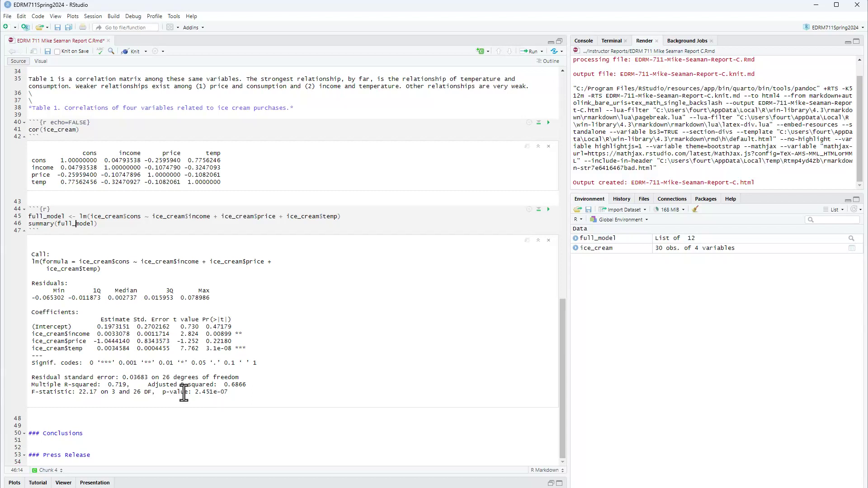
left_click_drag(129, 388, 31, 388)
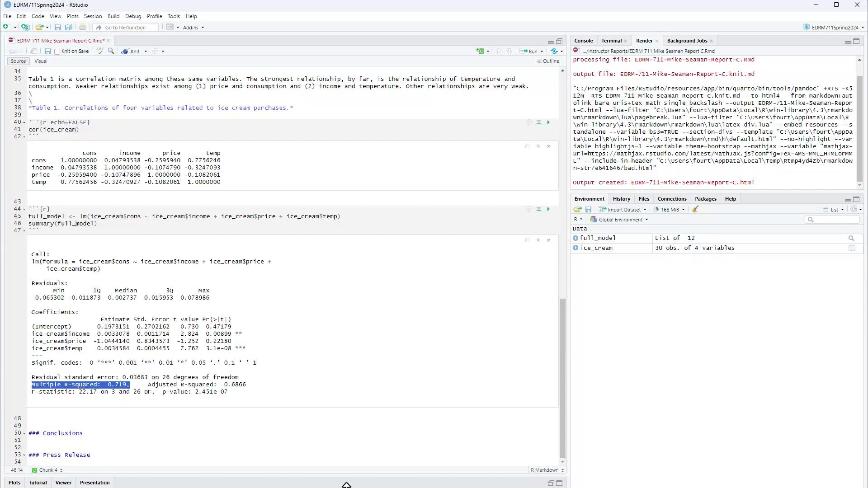
left_click(224, 393)
left_click_drag(225, 392, 159, 392)
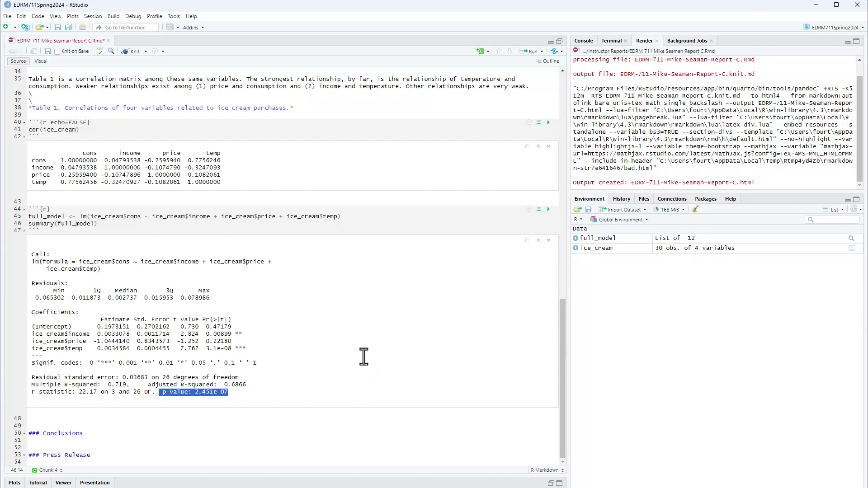
left_click_drag(232, 343, 31, 342)
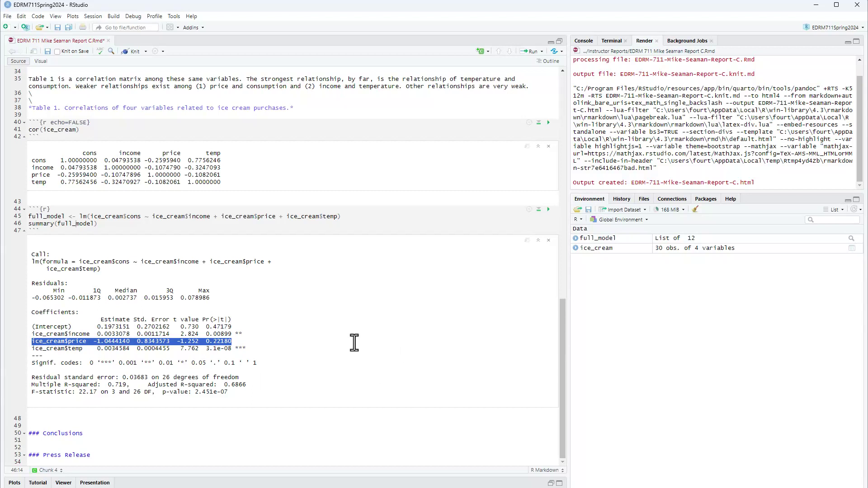
left_click_drag(301, 346, 205, 342)
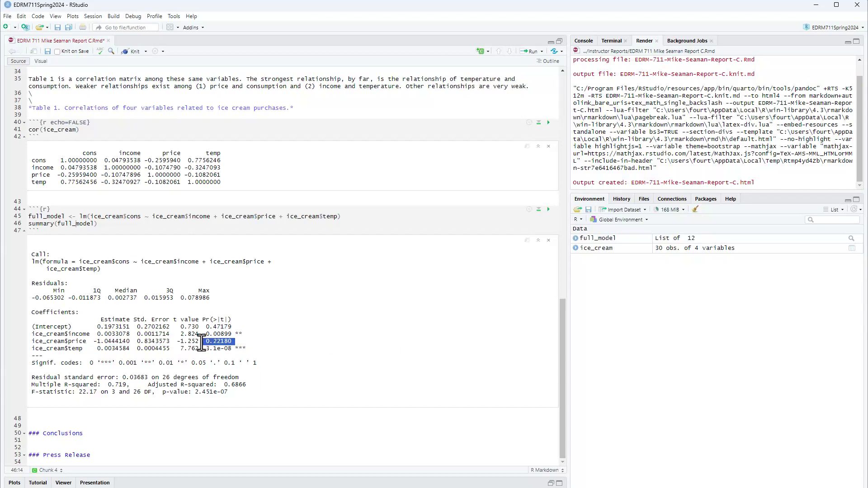
left_click(285, 342)
left_click_drag(170, 342, 95, 343)
left_click(319, 335)
left_click(117, 224)
- Duplicate the full_model line as income_temp_model, drop the price term, and run the chunk
key("Return")
key("Return")
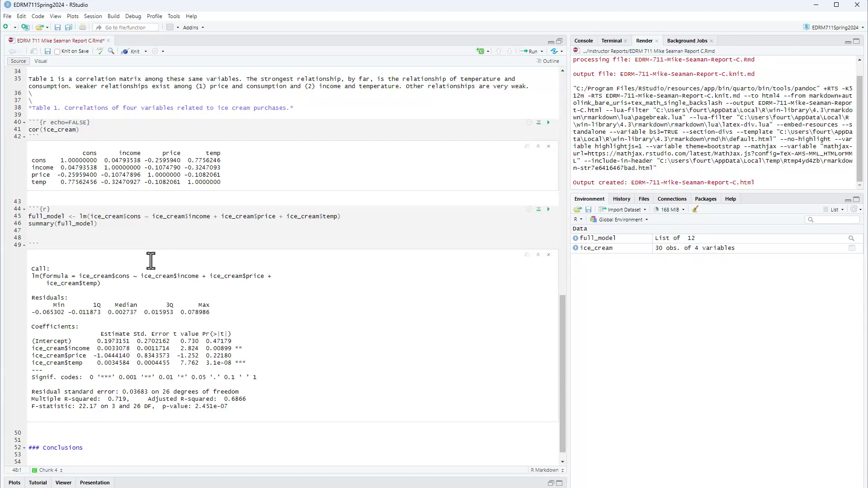
key("shift+End")
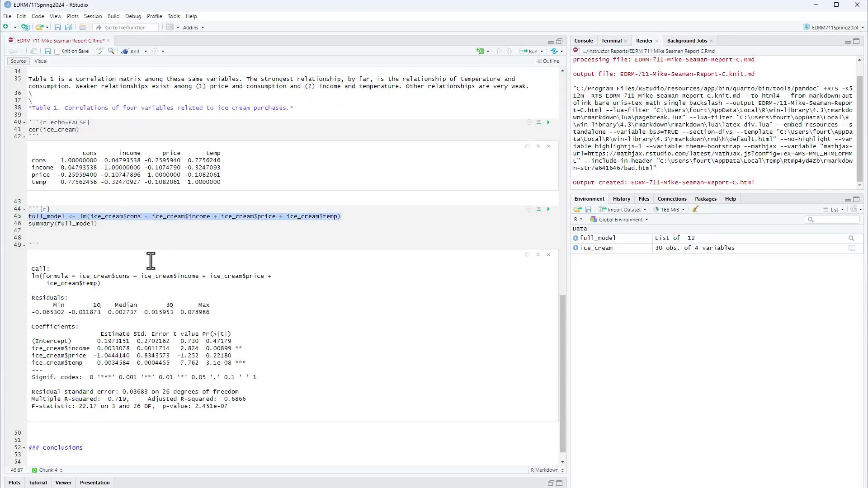
key("ctrl+c")
key("Down")
key("Down")
key("Down")
key("ctrl+v")
key("Home")
key("shift+Right")
key("shift+Right")
key("shift+Right")
key("shift+Right")
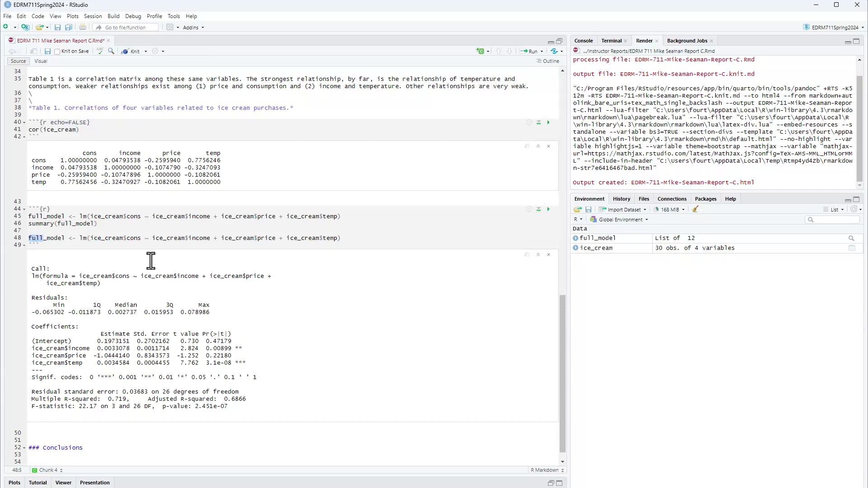
type("income_t")
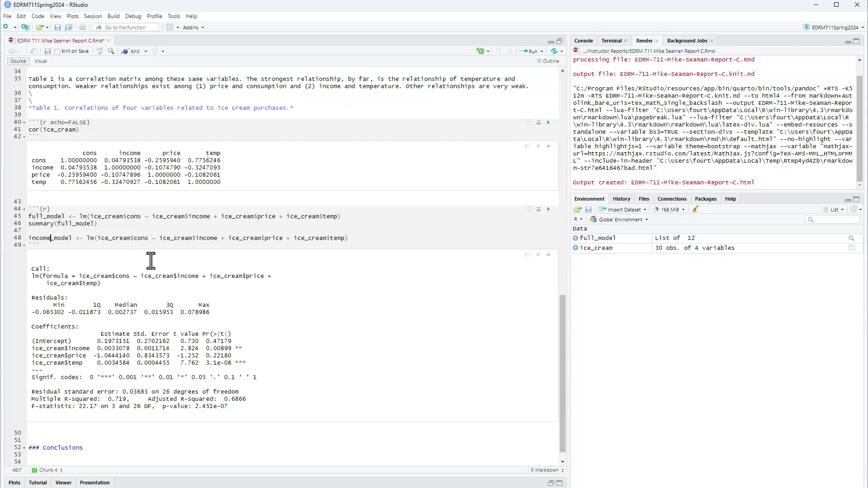
type("emp")
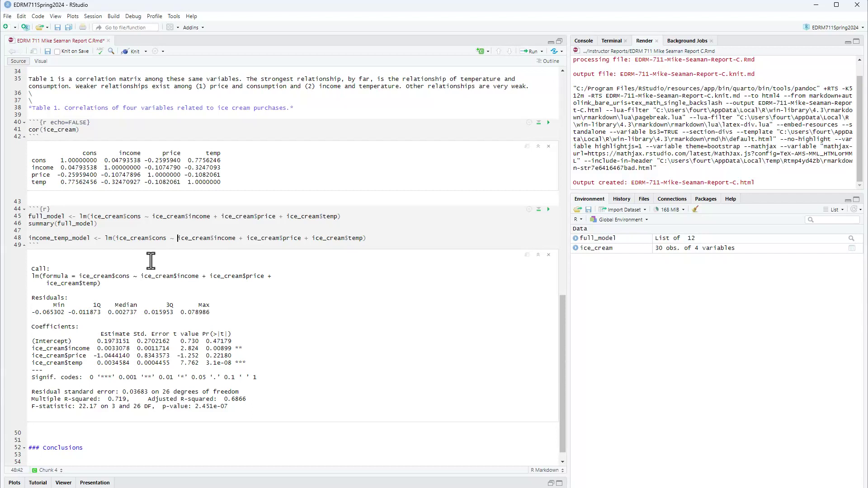
key("Right")
key("Right")
key("Right")
key("shift+Right")
key("shift+Right")
key("shift+Right")
key("shift+Right")
key("shift+Right")
key("shift+Right")
key("shift+Right")
key("shift+Right")
key("shift+Right")
key("shift+Right")
key("shift+Right")
key("shift+Right")
key("shift+Right")
key("shift+Right")
key("shift+Right")
key("shift+Right")
key("shift+Right")
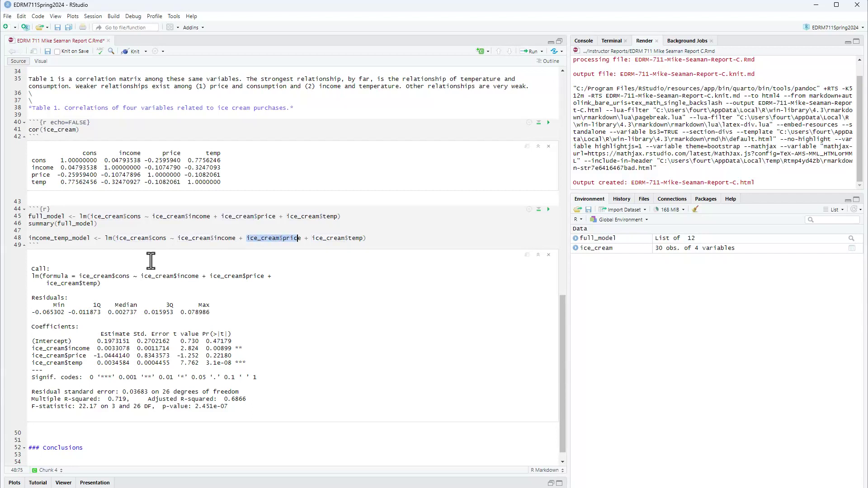
key("Delete")
key("Delete")
key("End")
left_click(548, 209)
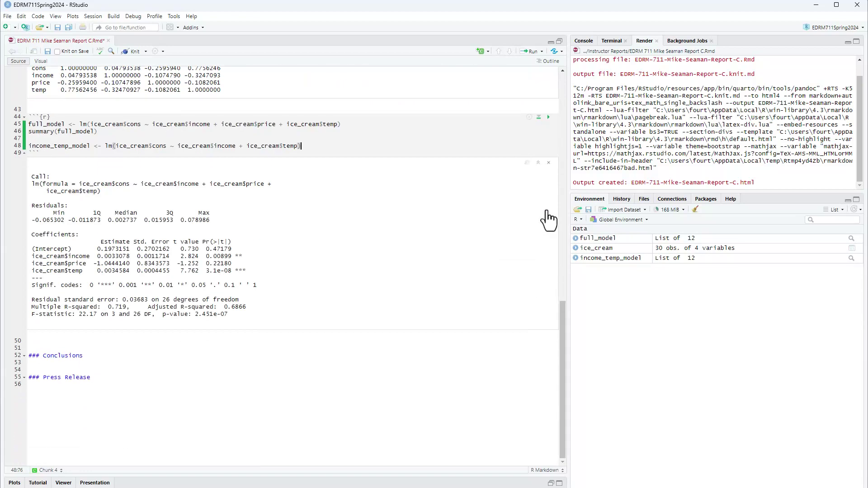
- Add summary(income_temp_model) and rerun the chunk to show its R-squared 0.7021
left_click(316, 131)
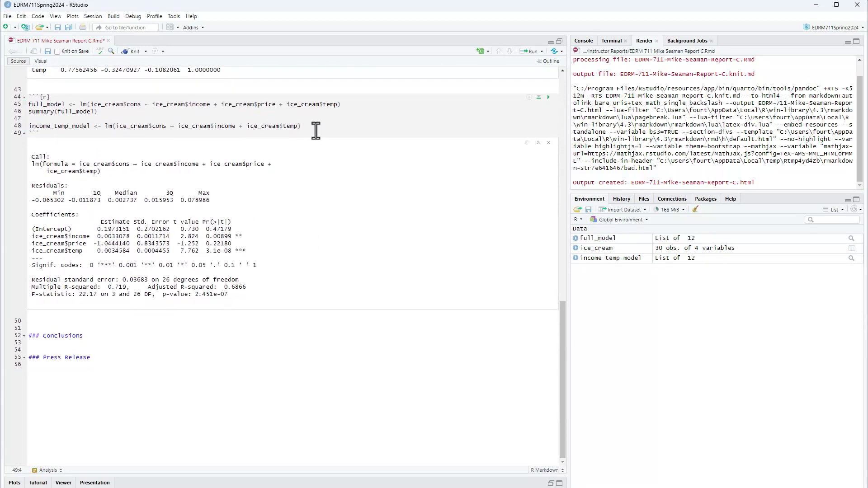
left_click(315, 127)
key("Return")
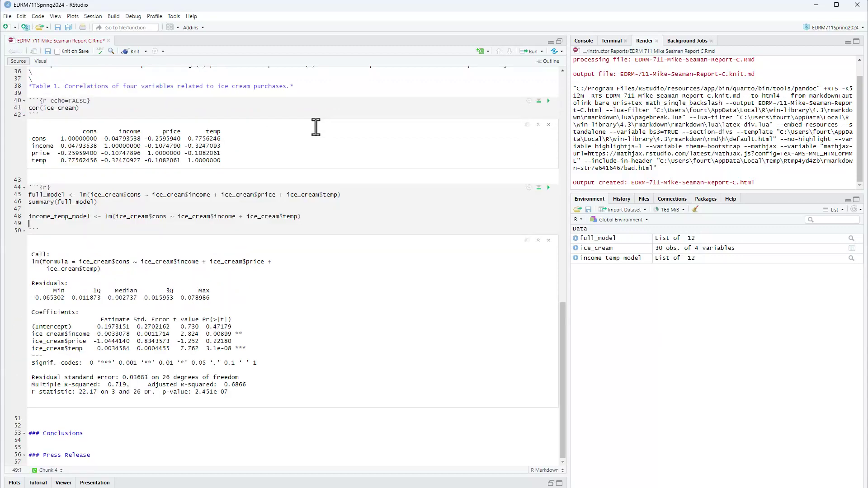
type("summary(")
type("income_temp_model")
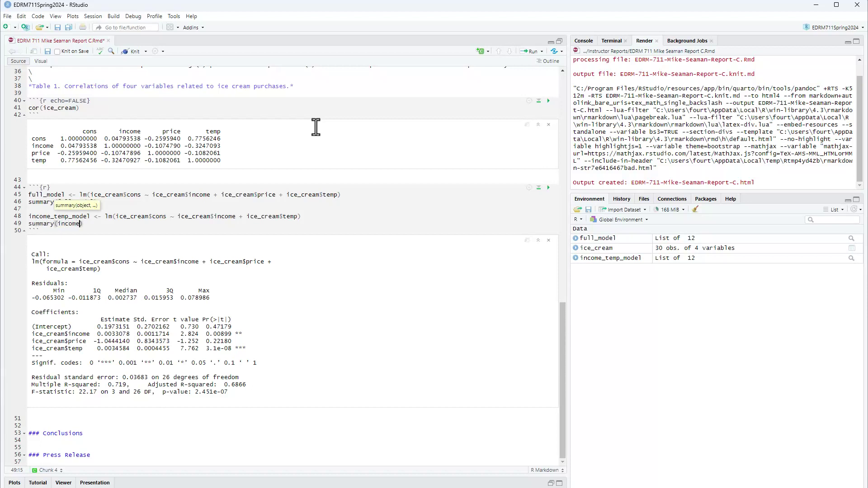
key("Tab")
left_click(548, 188)
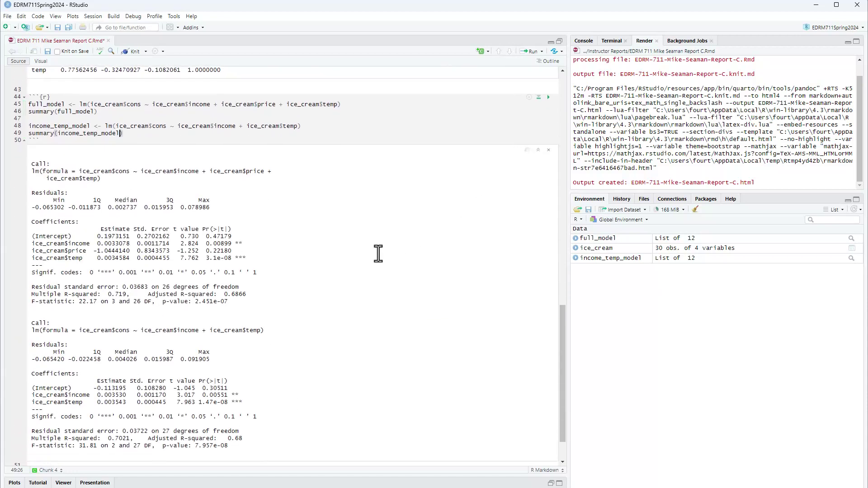
- Compare the Multiple R-squared values: 0.7021 for income_temp_model versus 0.719 for full_model
scroll(375, 251, "down", 2)
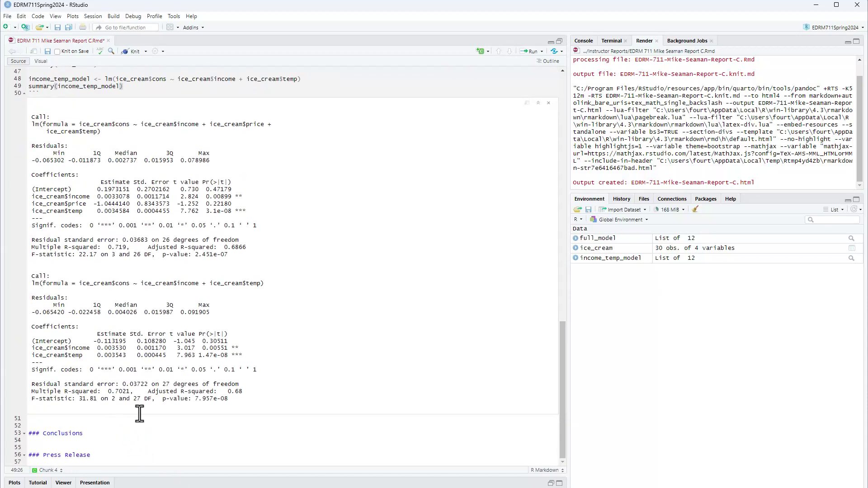
scroll(207, 398, "up", 1)
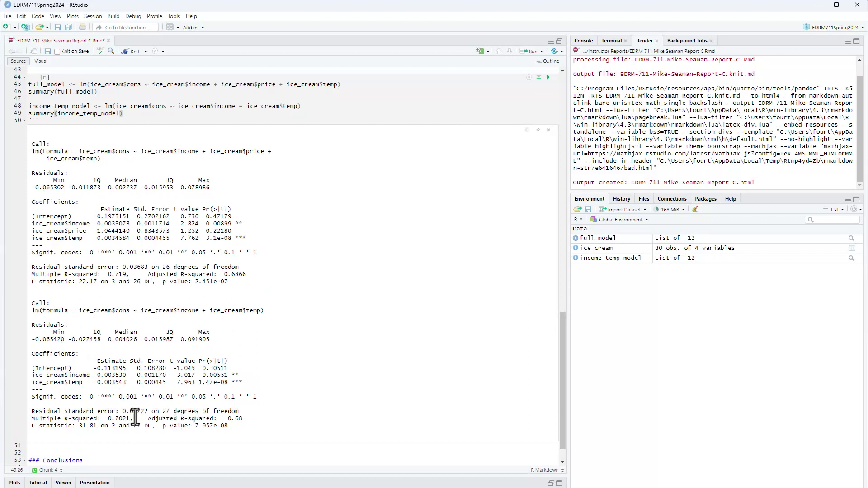
left_click_drag(129, 418, 108, 418)
left_click_drag(128, 275, 108, 274)
left_click_drag(130, 419, 105, 419)
- Add blank lines after summary(income_temp_model) for more code
scroll(314, 375, "down", 1)
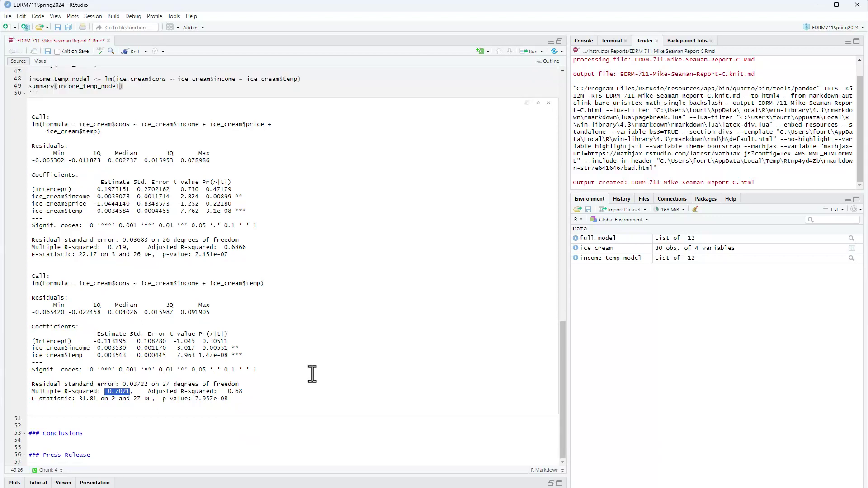
scroll(294, 416, "up", 3)
left_click(124, 167)
key("Return")
key("Return")
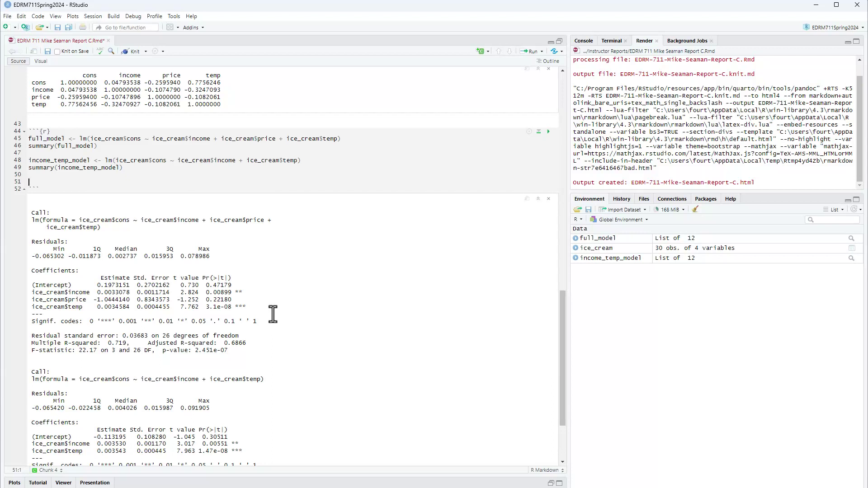
- Write partial_1 <- lm(ice_cream$price ~ ice_cream$income + ice_cream$temp)
scroll(273, 314, "down", 1)
scroll(273, 314, "up", 1)
type("p")
key("BackSpace")
type("partial_1 <- lm(ice")
key("Tab")
type("$")
key("Down")
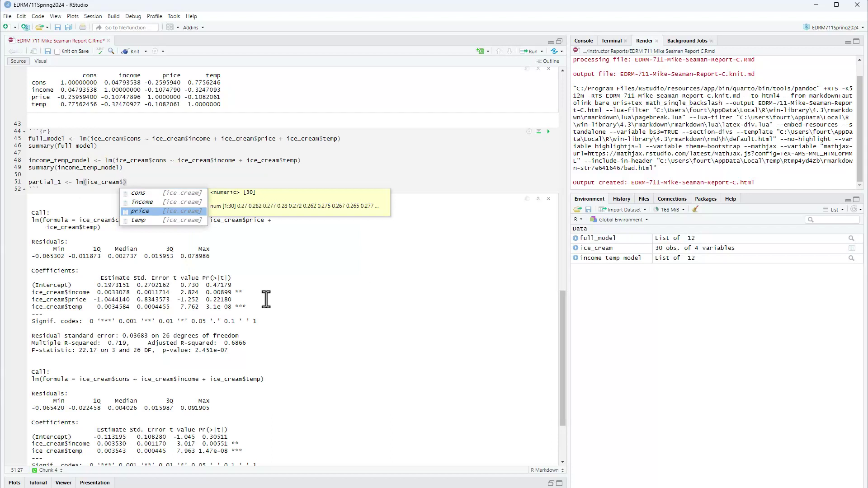
key("Tab")
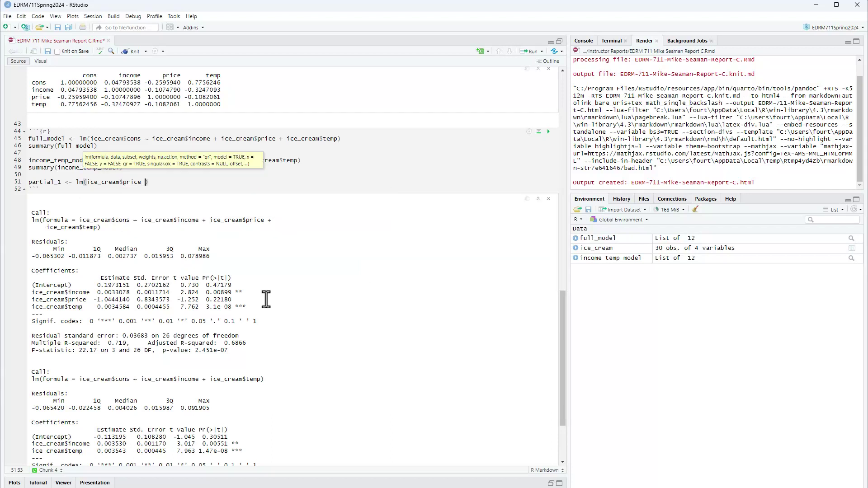
type("~ ice")
key("Tab")
type("$")
key("Tab")
type("+ ice")
key("Tab")
type("$")
key("Down")
key("Down")
key("Down")
key("Tab")
type(")")
key("Return")
- Copy the partial_1 line into partial_2, with cons replacing price as the response
key("Up")
key("shift+End")
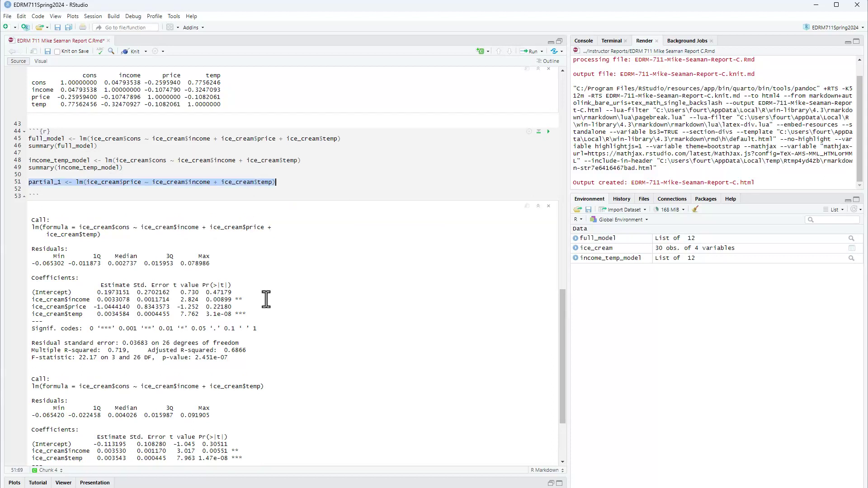
key("ctrl+c")
key("Down")
key("ctrl+v")
key("Home")
key("Right")
key("Delete")
type("2")
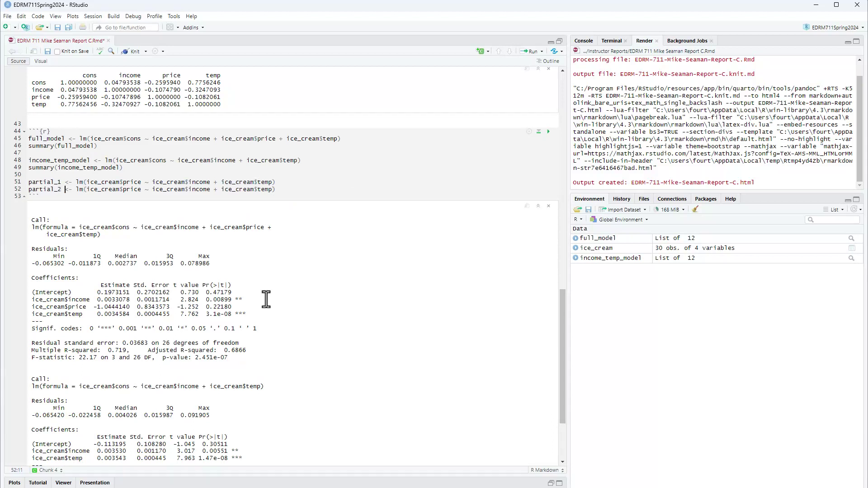
key("Right")
key("shift+Right")
key("shift+Right")
key("shift+Right")
key("shift+Right")
key("shift+Right")
type("cons")
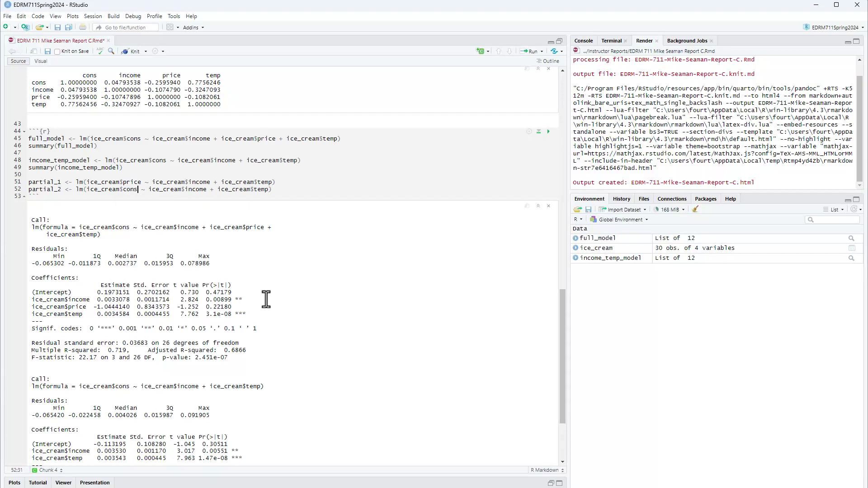
key("Home")
key("End")
- Add cor(partial_1$residual, partial_2$residual)^2 on a new line
key("Return")
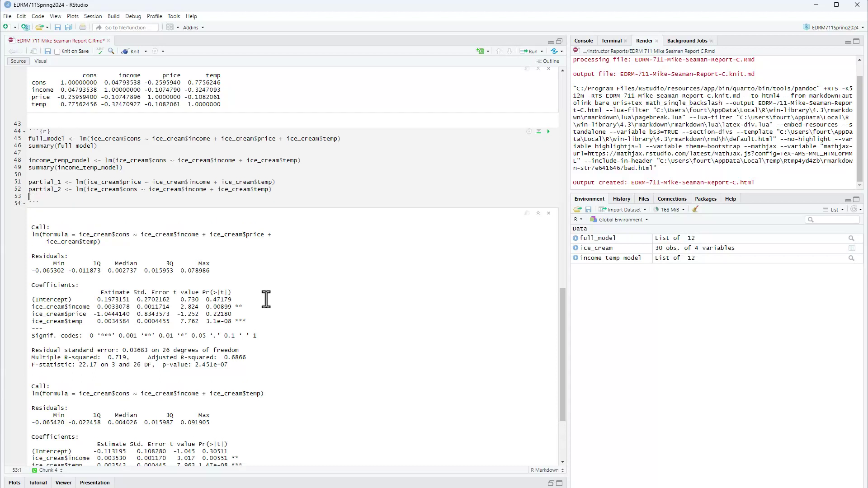
type("cor(partial_")
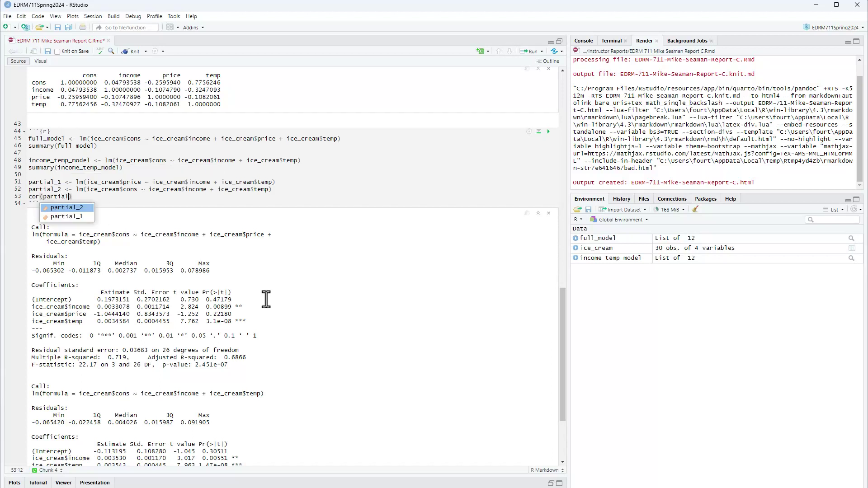
type("1$residu")
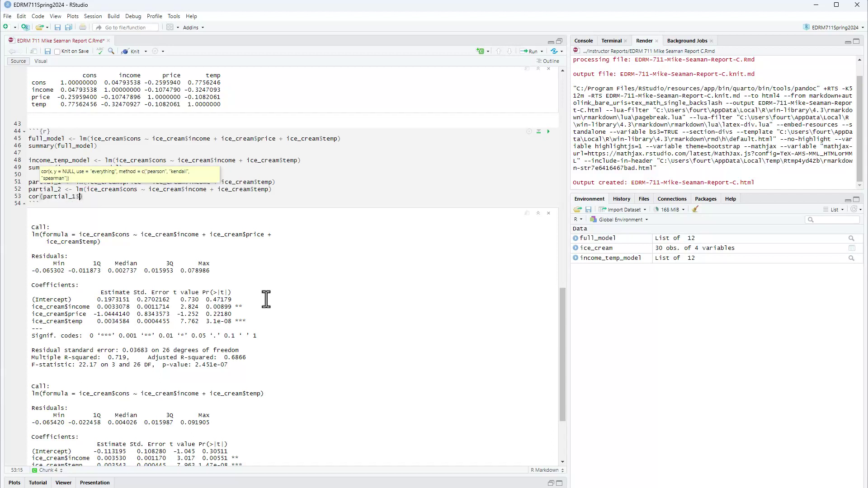
type("al, partial")
type("_2$resi")
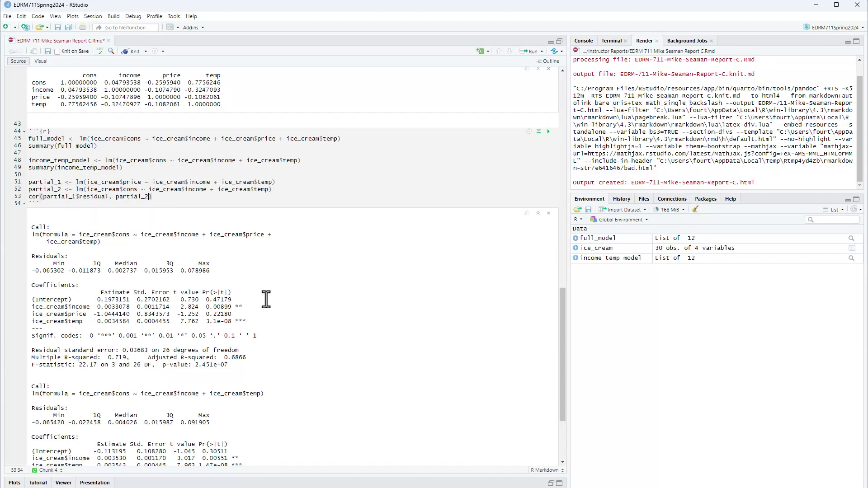
type("dual)")
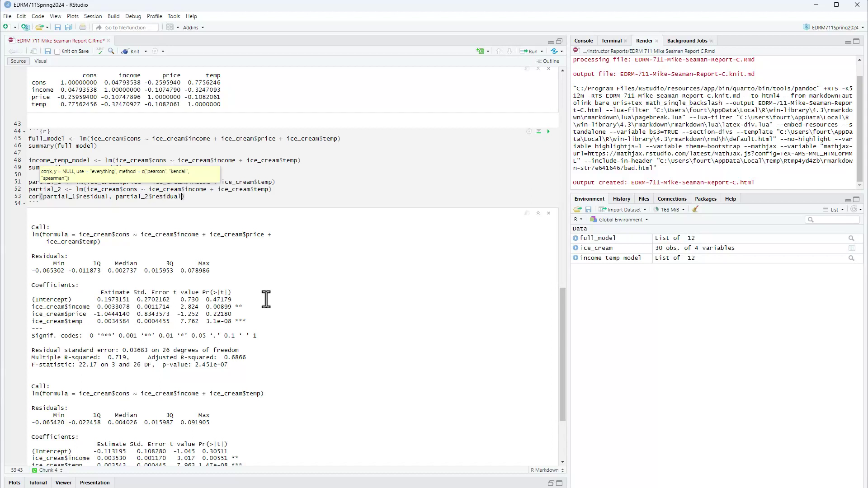
type("^2")
key("Home")
- Run the whole model chunk and highlight the squared residual correlation 0.0568399
left_click(550, 139)
key("ctrl+shift+Return")
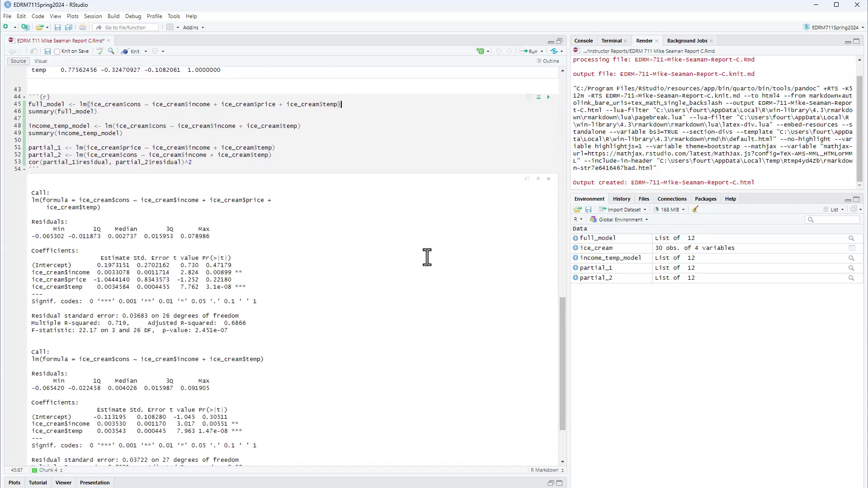
scroll(427, 256, "down", 5)
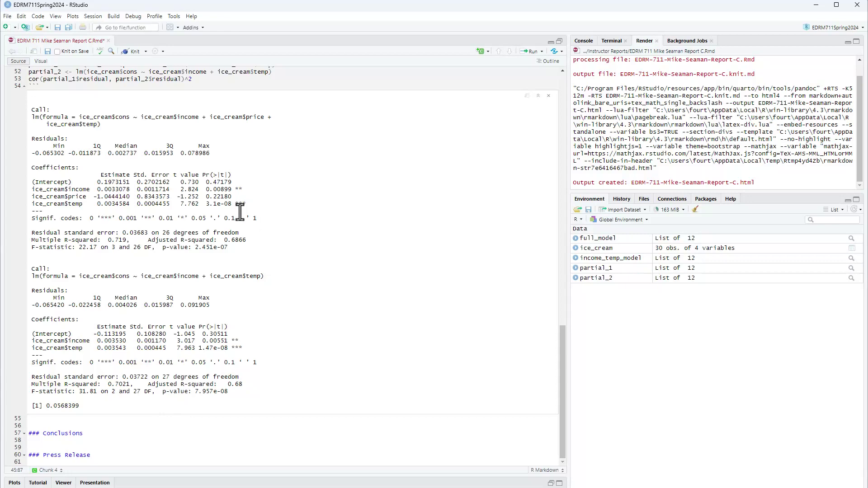
scroll(232, 228, "up", 2)
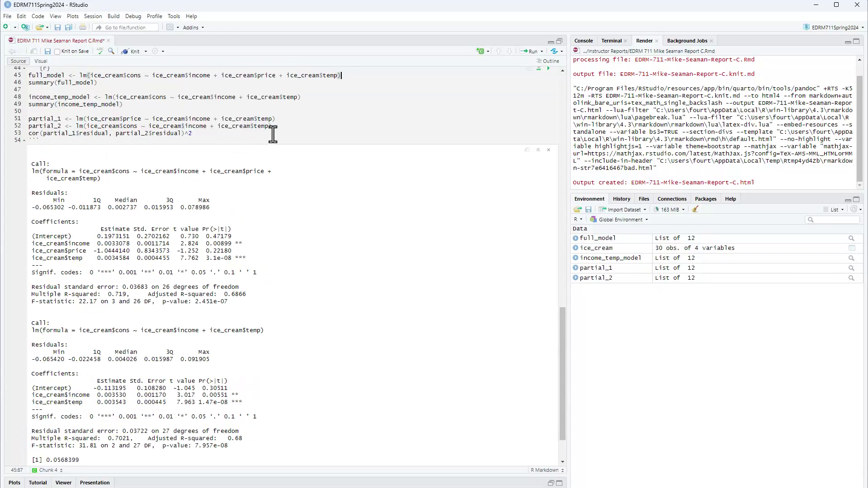
scroll(246, 327, "down", 2)
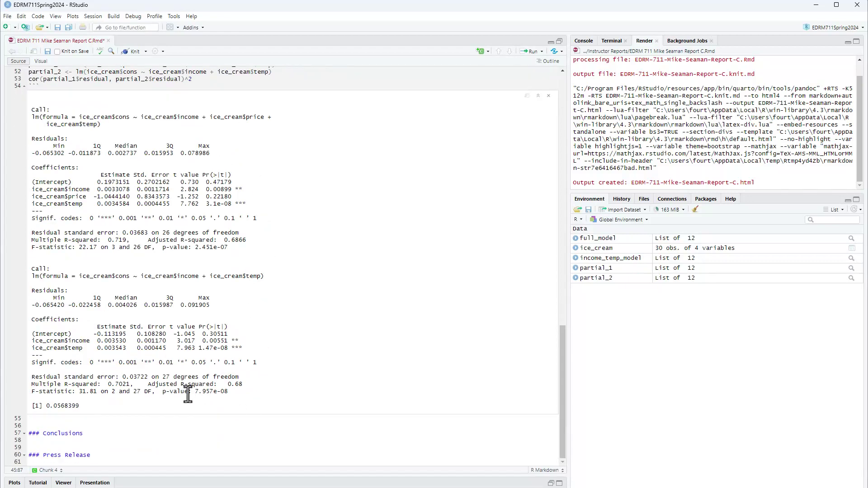
left_click_drag(95, 407, 28, 407)
scroll(408, 348, "up", 10)
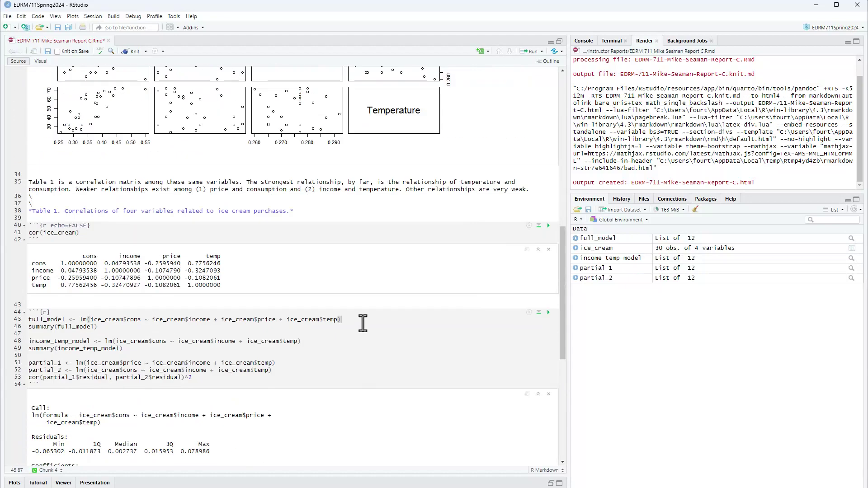
scroll(364, 323, "up", 1)
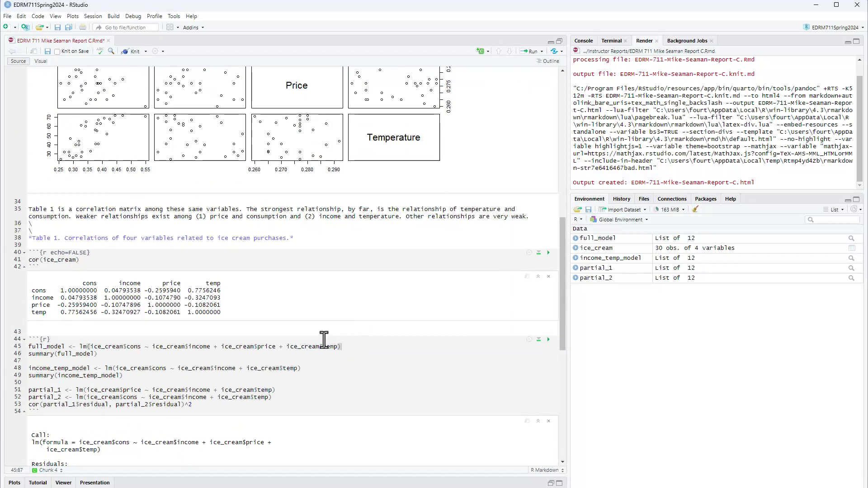
scroll(324, 340, "up", 2)
scroll(324, 340, "down", 3)
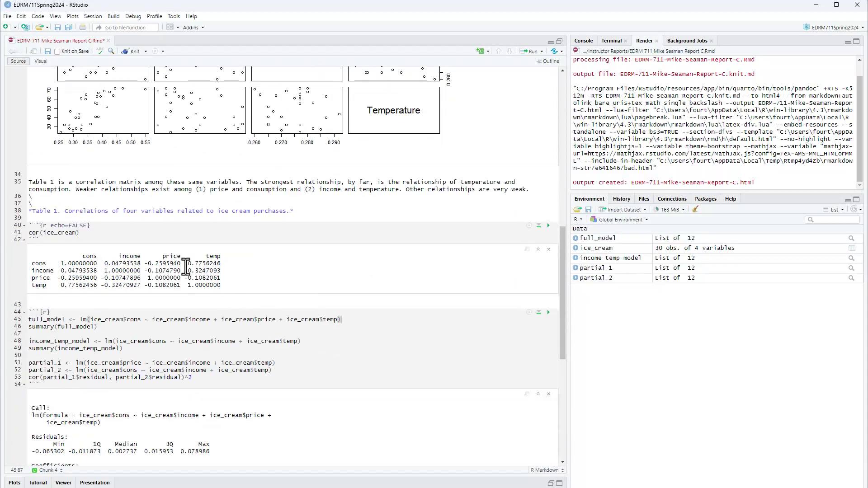
left_click_drag(182, 265, 144, 264)
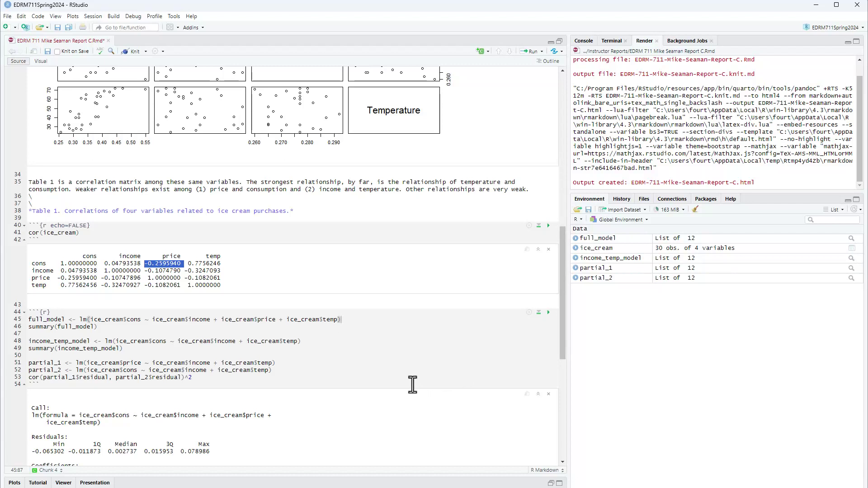
scroll(412, 384, "down", 7)
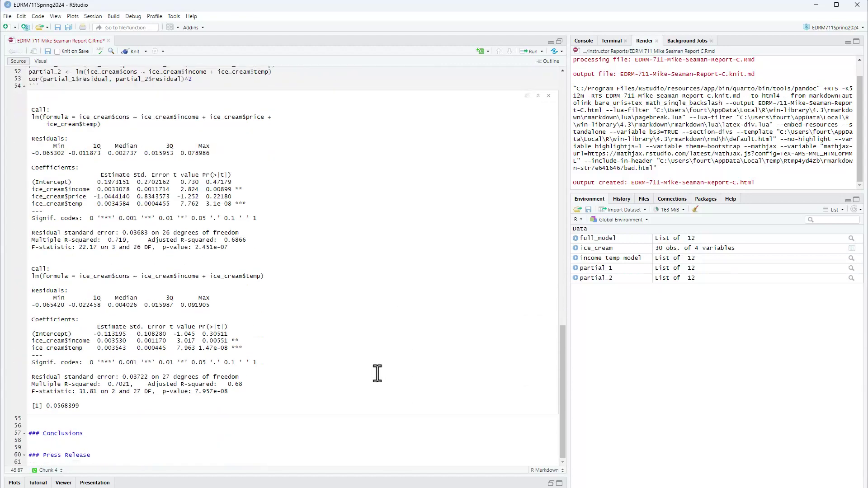
scroll(366, 373, "up", 4)
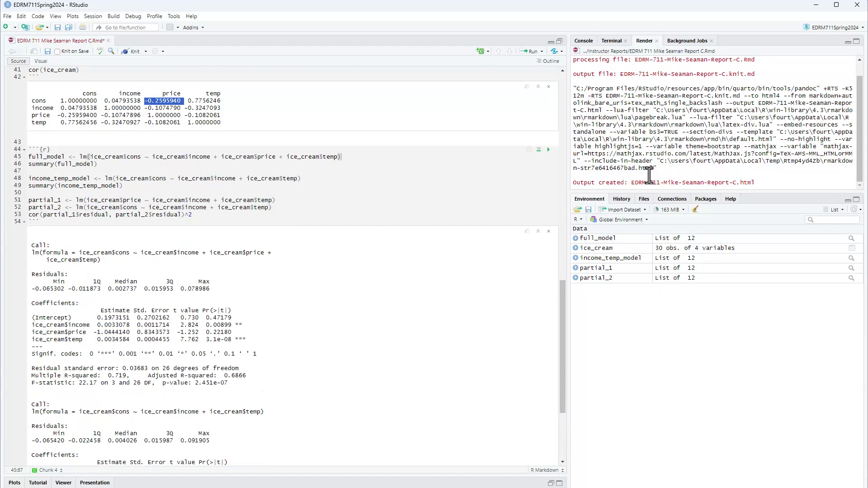
- In the console, evaluate -.26^2 (giving -0.0676) and then .26^2 (giving 0.0676)
left_click(584, 41)
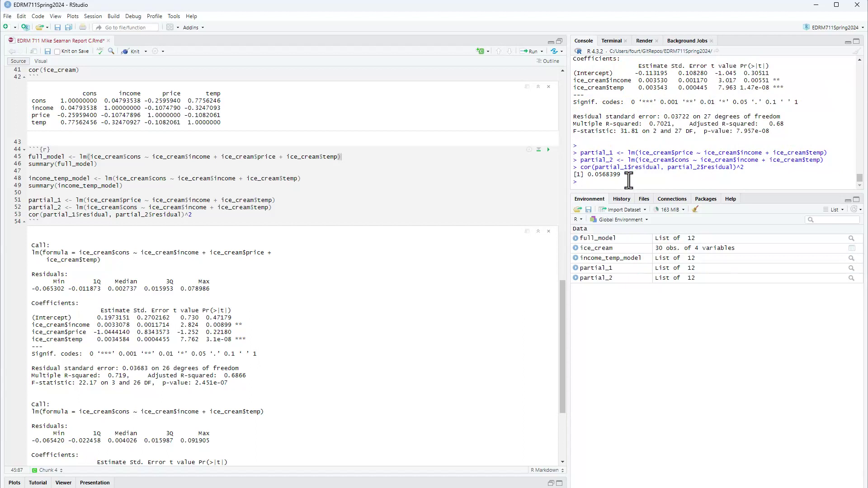
type("-.26^2")
key("Return")
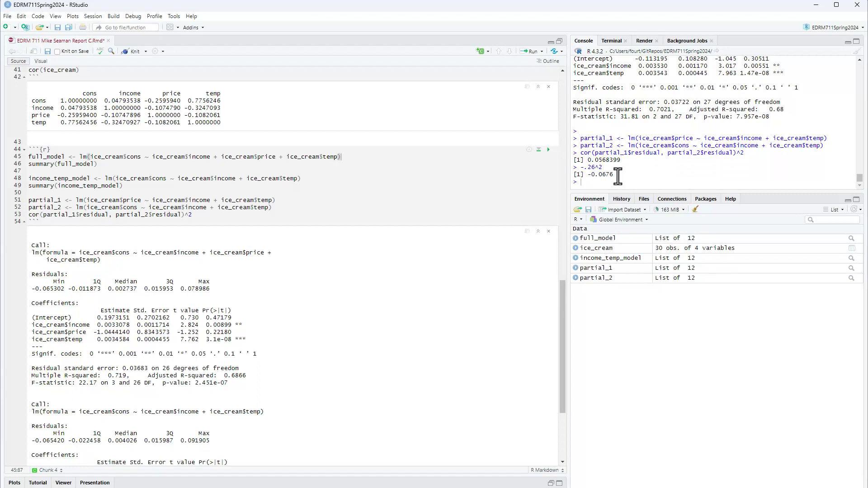
left_click_drag(614, 175, 591, 174)
left_click_drag(622, 176, 577, 175)
type(".26^2")
key("Return")
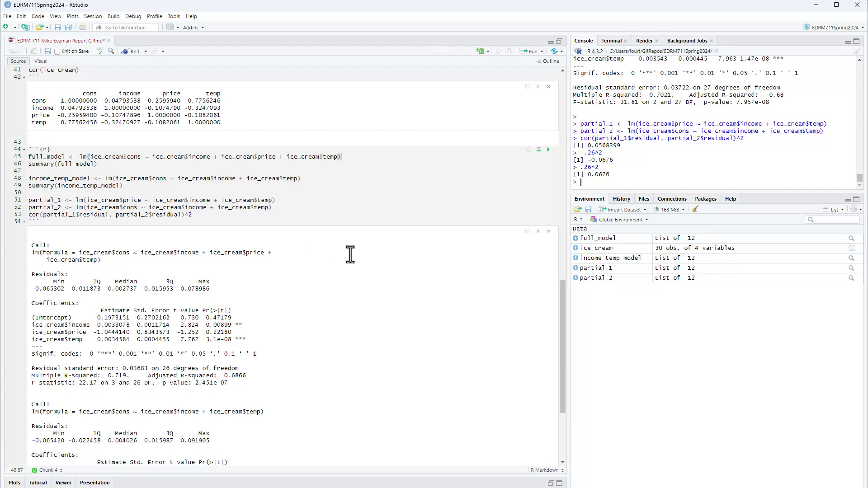
scroll(375, 315, "up", 3)
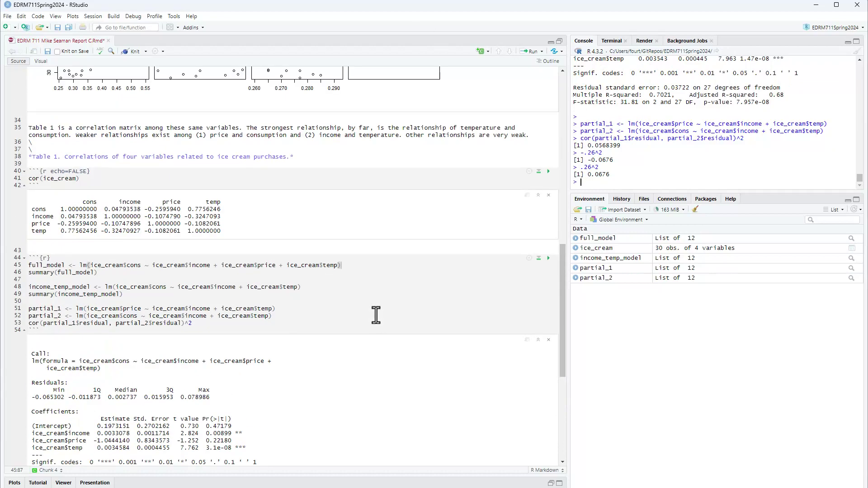
scroll(370, 302, "down", 3)
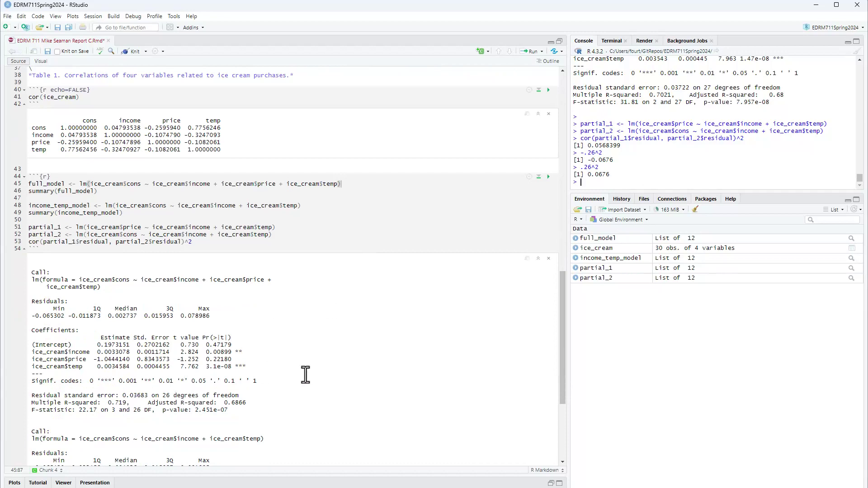
scroll(306, 375, "down", 2)
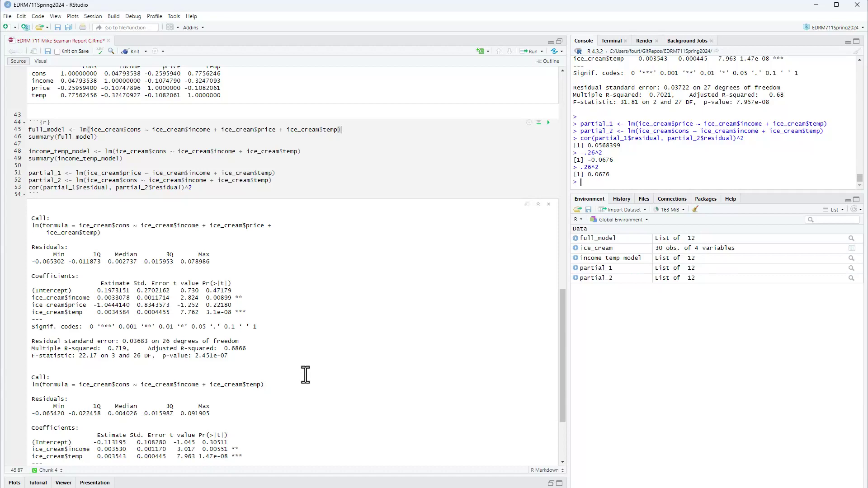
scroll(301, 351, "up", 3)
scroll(277, 344, "up", 1)
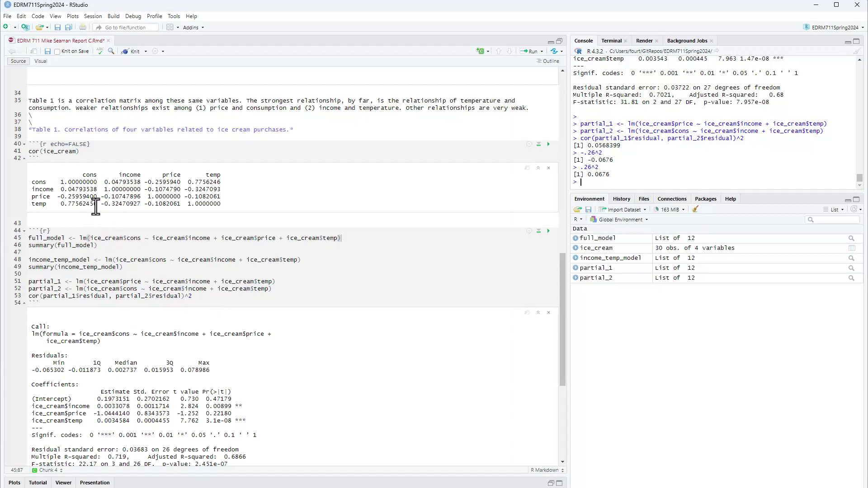
left_click_drag(98, 204, 54, 204)
left_click(300, 194)
left_click_drag(97, 207, 54, 205)
scroll(306, 218, "up", 2)
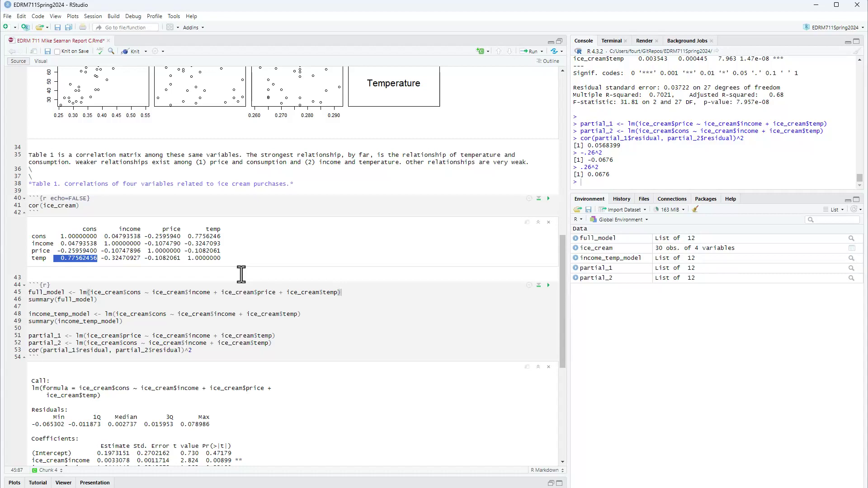
scroll(241, 274, "down", 4)
scroll(239, 283, "down", 1)
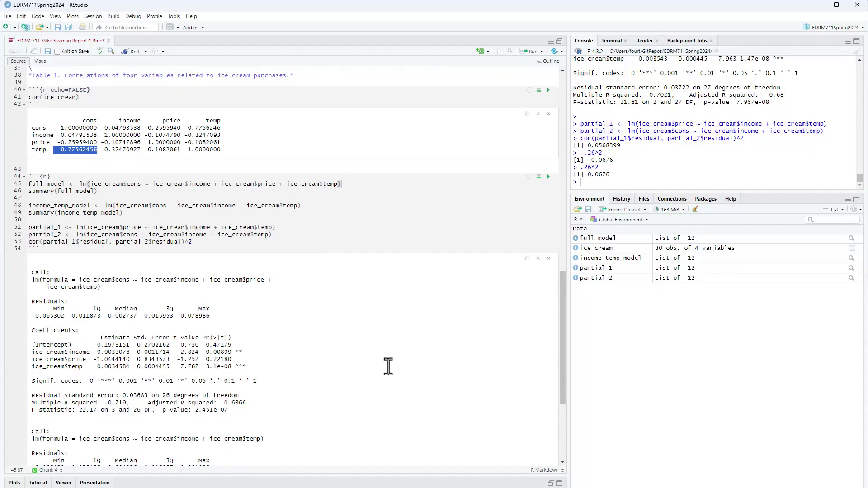
scroll(387, 365, "up", 2)
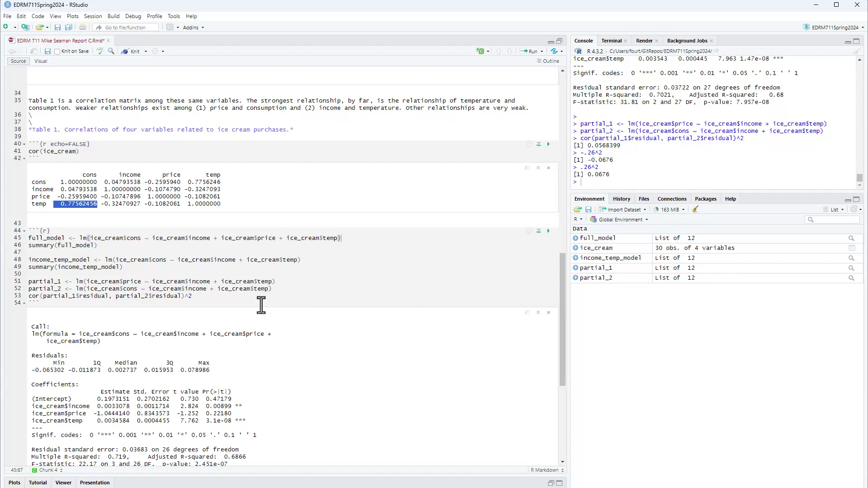
scroll(262, 305, "down", 3)
left_click(310, 389)
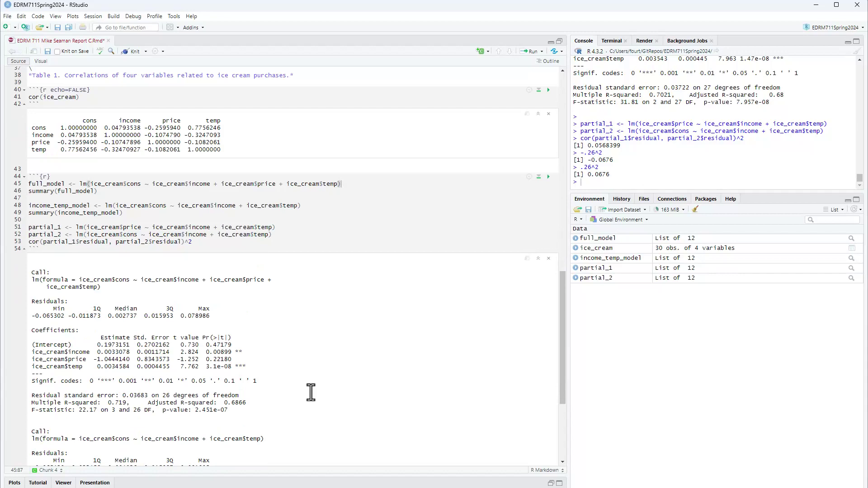
scroll(306, 383, "down", 8)
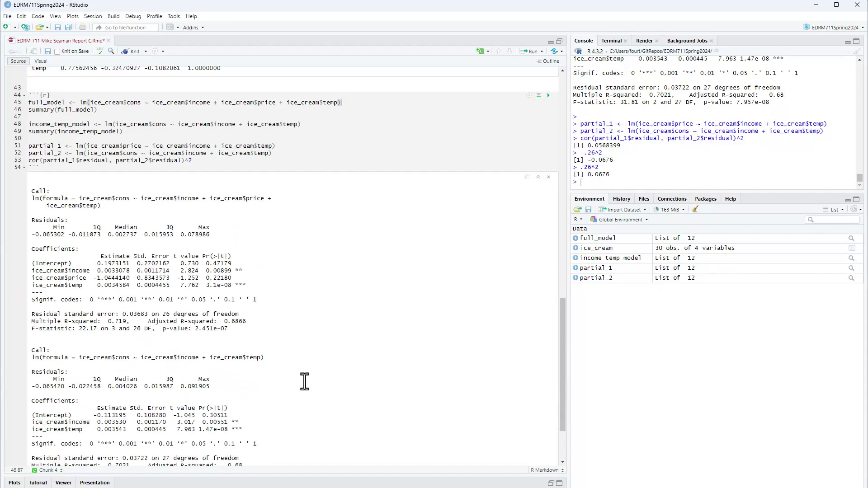
scroll(304, 379, "up", 3)
scroll(299, 375, "down", 3)
scroll(295, 374, "up", 12)
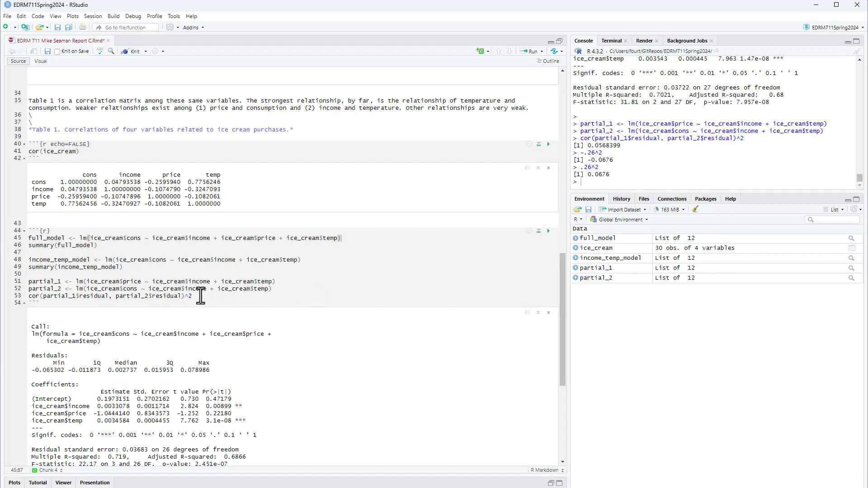
left_click_drag(201, 298, 29, 281)
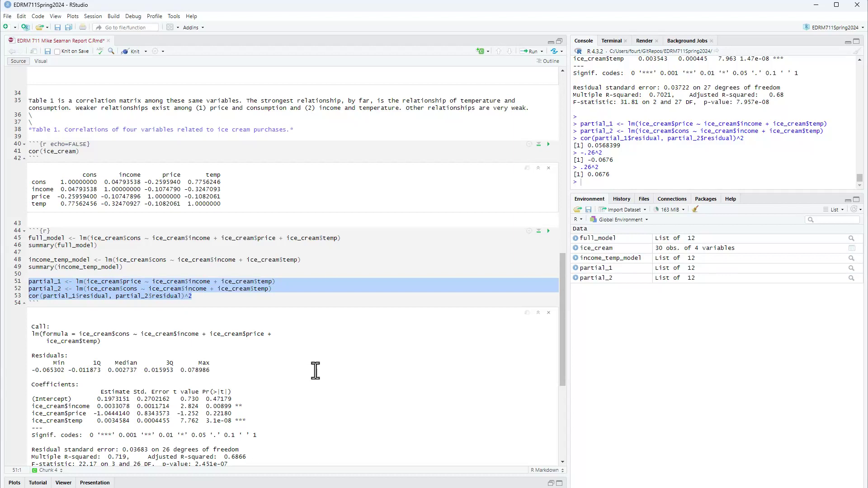
- Delete the partial_1, partial_2 and correlation lines from the model chunk
key("Up")
key("Up")
key("Up")
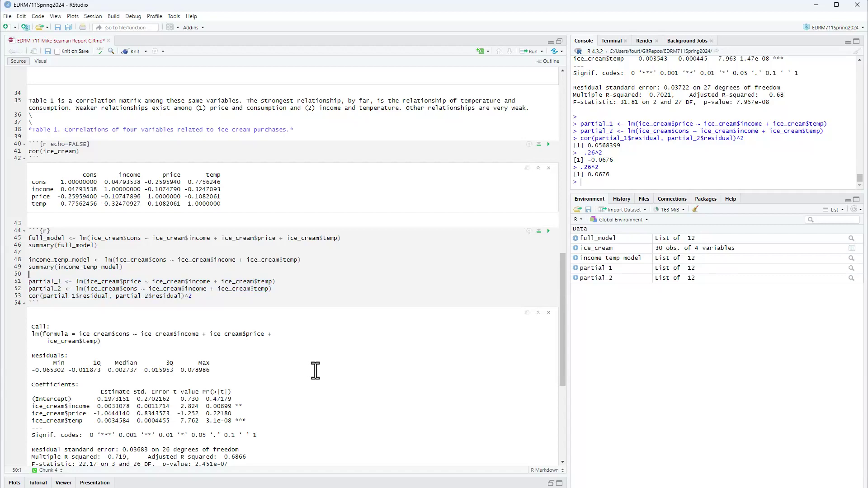
key("Return")
key("Return")
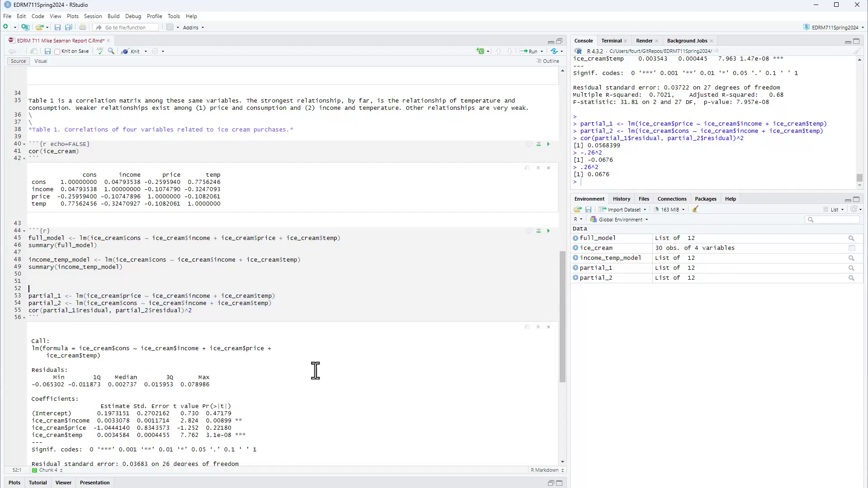
key("shift+Down")
key("shift+Down")
key("shift+Down")
key("shift+Down")
key("shift+Down")
key("Delete")
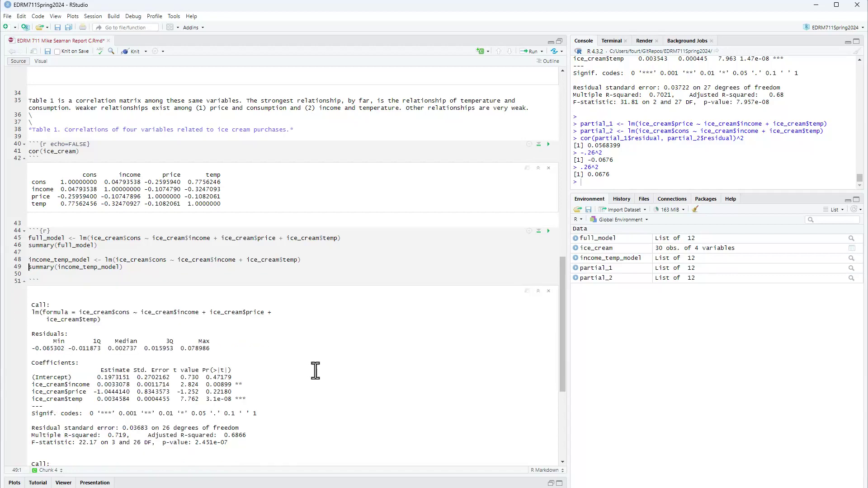
key("End")
key("Return")
key("Return")
- Add price_temp_model regressing consumption on price and temp, followed by summary(price_temp_model)
type("price")
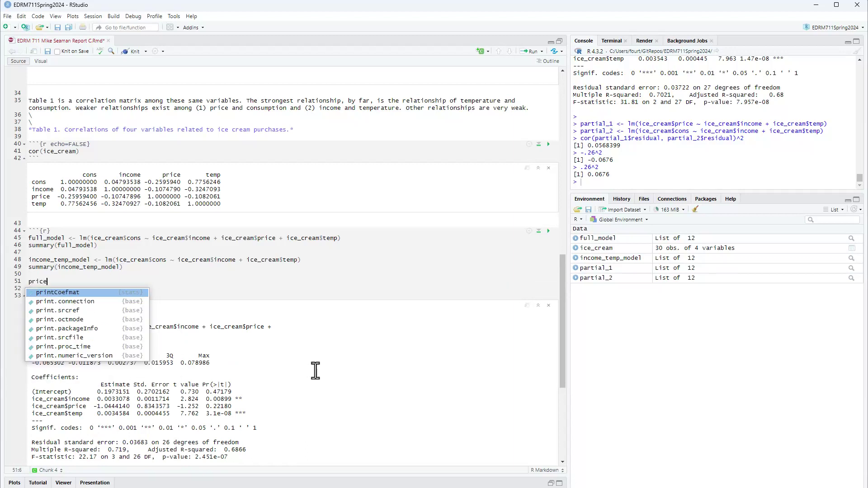
type("_temp_mode")
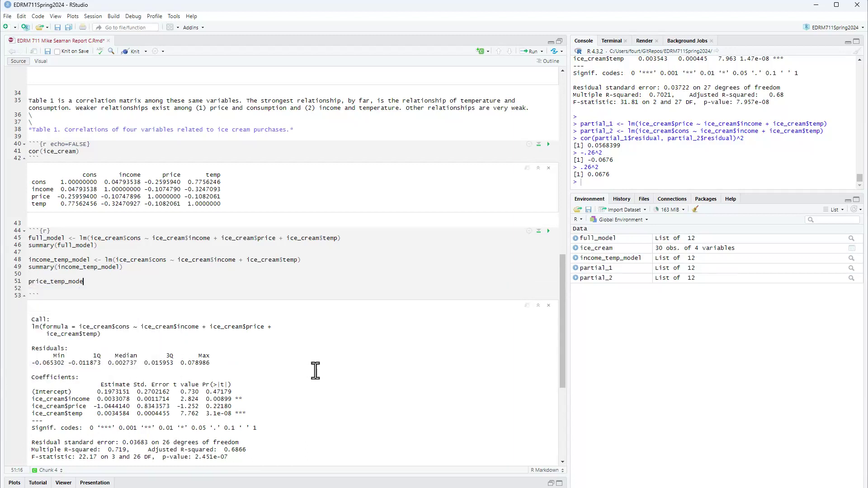
type("l <- lm(")
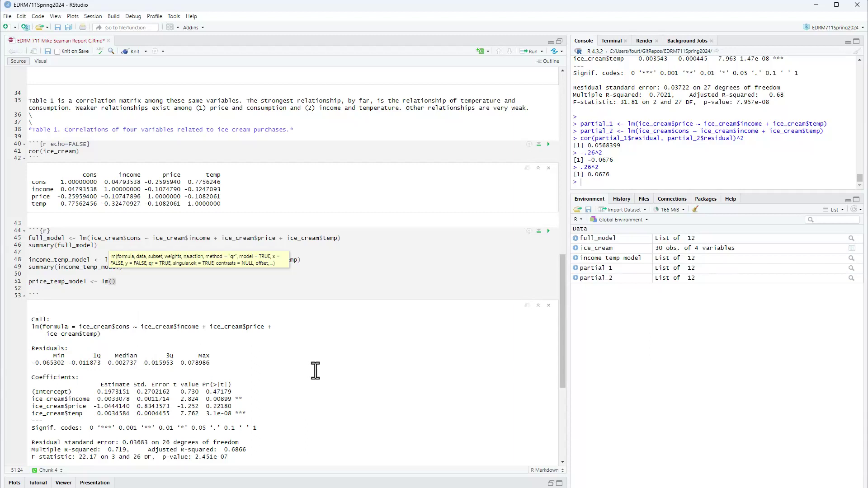
key("Escape")
key("shift+Home")
key("Up")
key("Up")
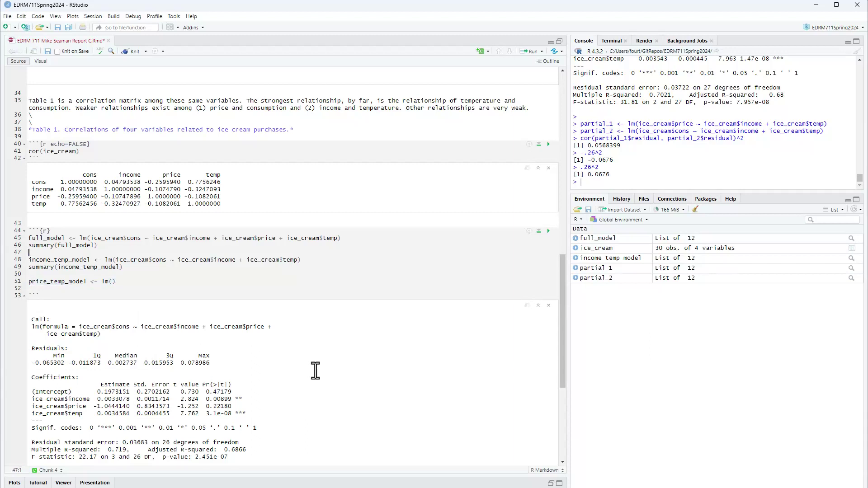
key("ctrl+Right")
key("ctrl+Right")
key("shift+End")
key("ctrl+c")
key("Down")
key("Down")
key("Down")
key("shift+Left")
key("shift+Left")
key("shift+Left")
key("shift+Left")
key("ctrl+v")
key("Left")
key("Left")
key("Left")
key("Left")
key("Left")
key("Left")
key("Left")
key("Left")
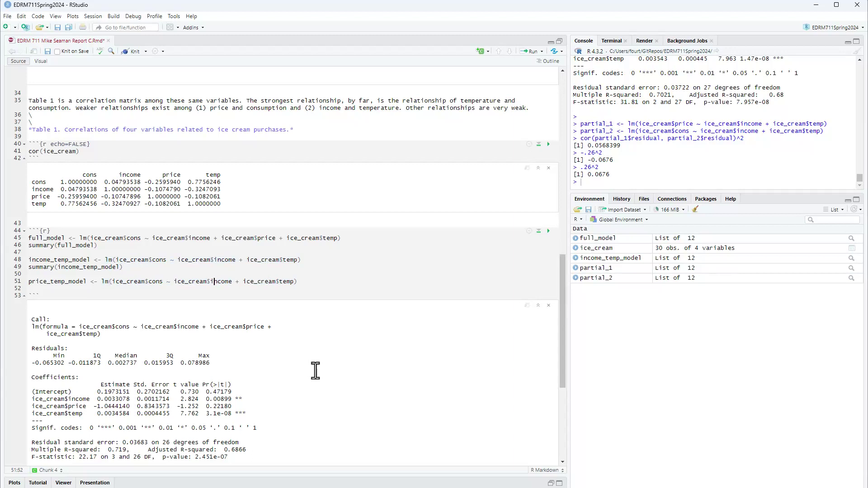
key("shift+Right")
key("shift+Right")
key("shift+Right")
key("shift+Right")
key("shift+Right")
key("shift+Right")
type("price")
key("End")
key("Return")
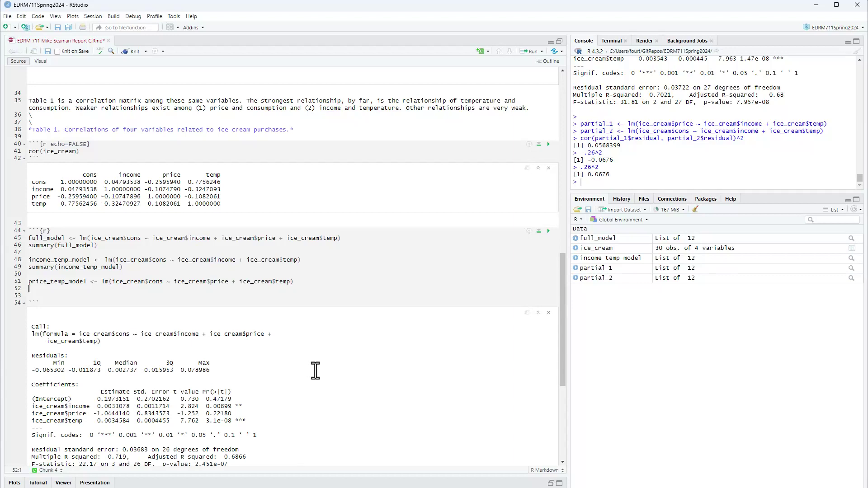
type("summary(")
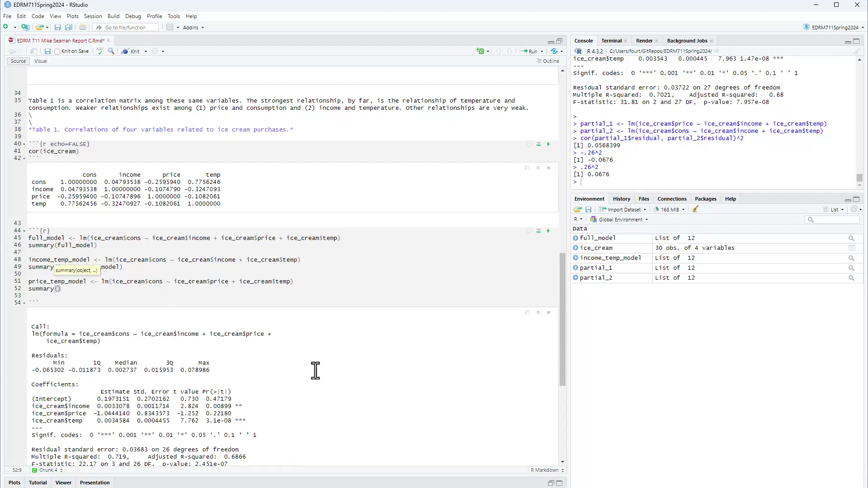
type("price_temp_model")
- Run the chunk and compare price_temp_model's R-squared 0.6328 with income_temp_model's 0.7021
left_click(548, 232)
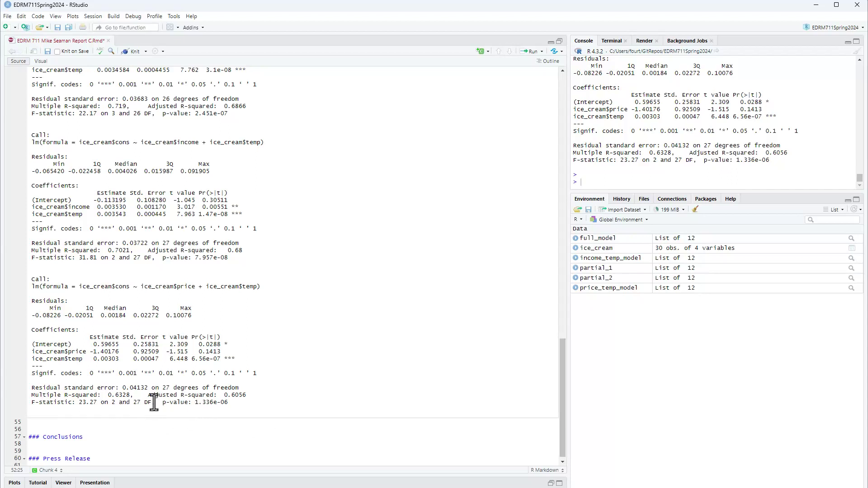
left_click_drag(131, 395, 106, 396)
scroll(306, 397, "up", 2)
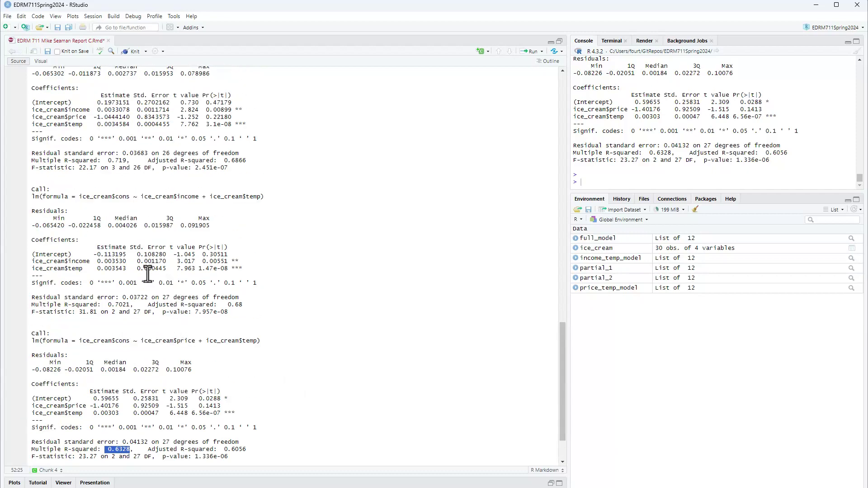
left_click(129, 306)
left_click_drag(130, 306, 109, 305)
scroll(284, 365, "down", 2)
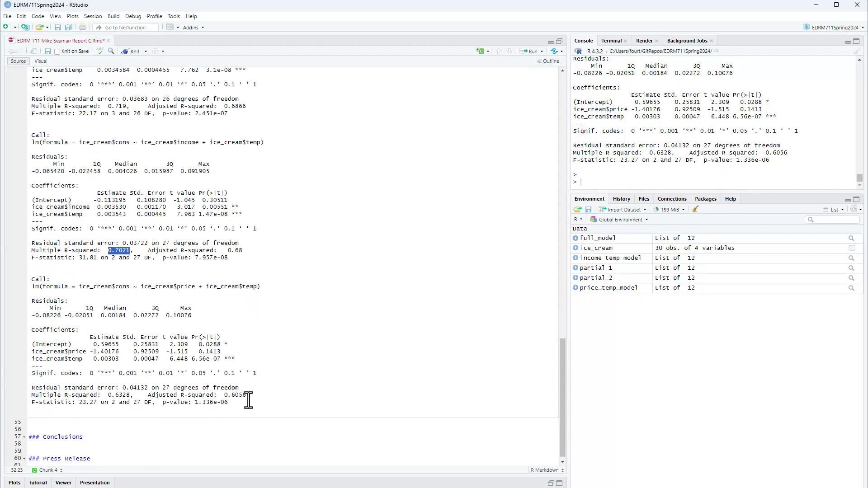
left_click_drag(134, 395, 110, 397)
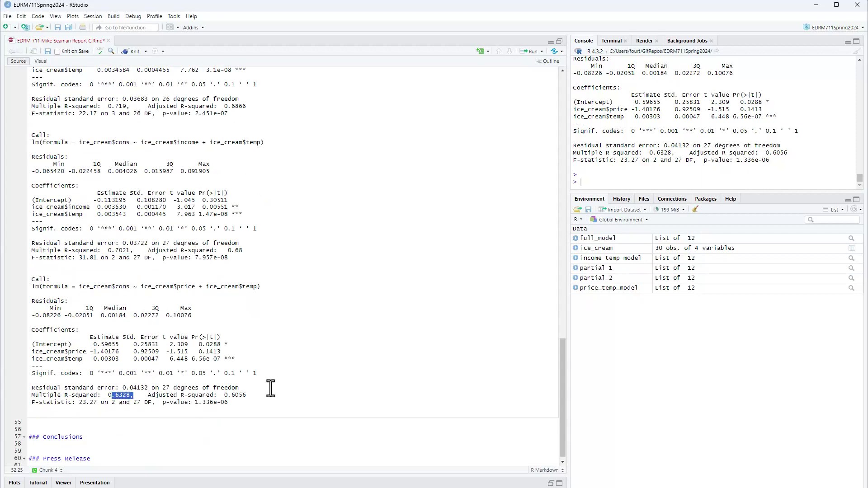
scroll(271, 388, "up", 3)
scroll(302, 391, "down", 2)
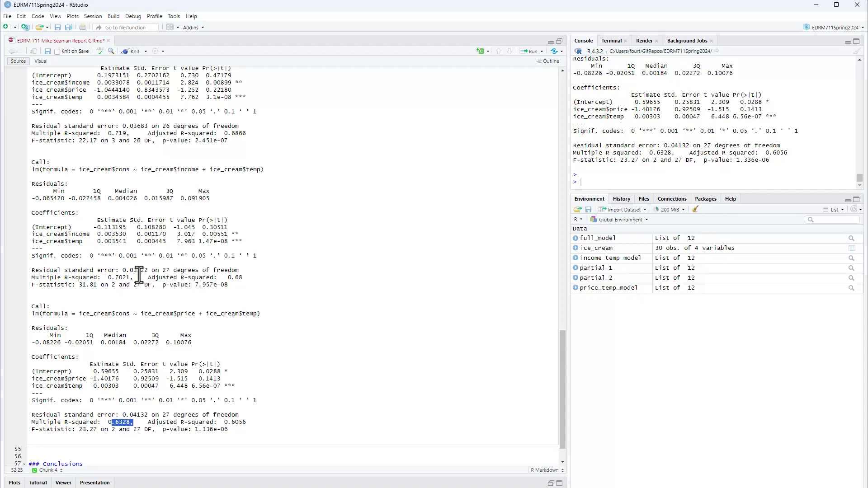
left_click_drag(130, 277, 104, 278)
left_click(387, 355)
left_click_drag(86, 235, 40, 233)
left_click(210, 254)
scroll(341, 318, "up", 7)
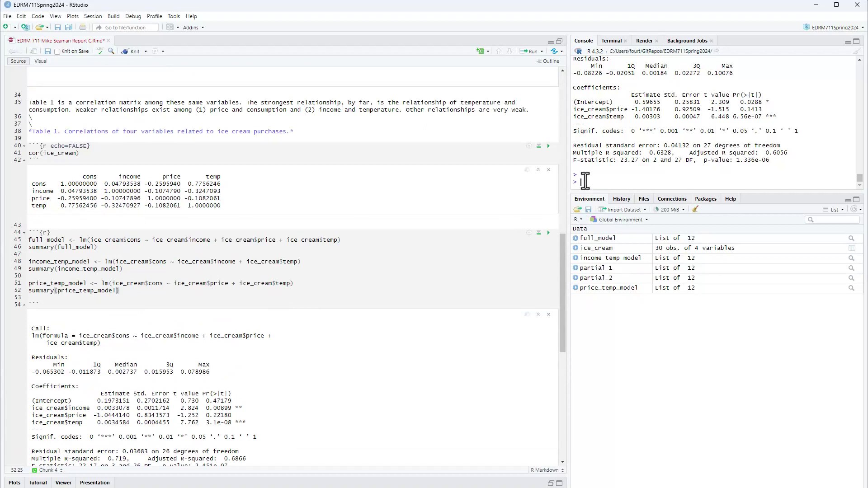
type("c")
type(".78")
type("^2")
key("Return")
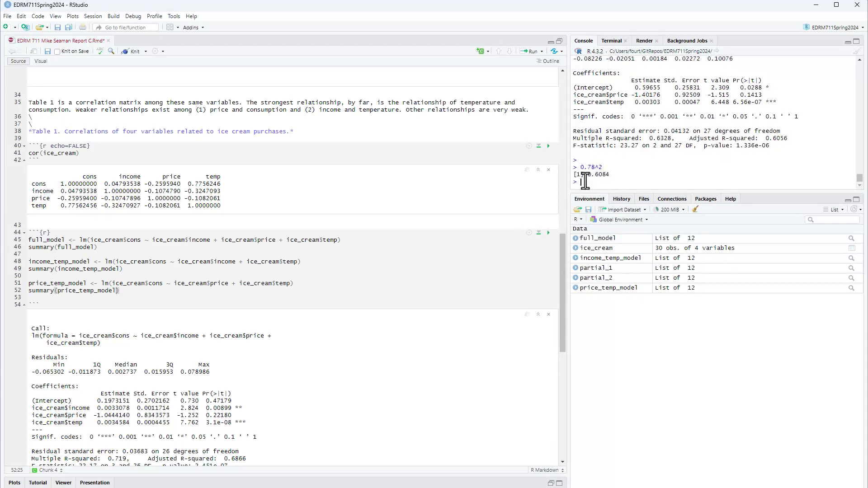
left_click_drag(616, 174, 574, 174)
left_click(561, 166)
scroll(217, 240, "down", 5)
scroll(262, 289, "down", 3)
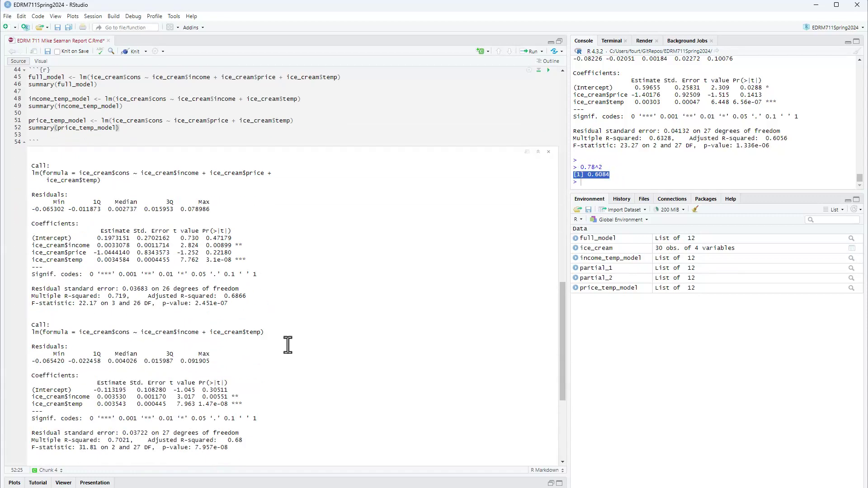
scroll(294, 351, "down", 5)
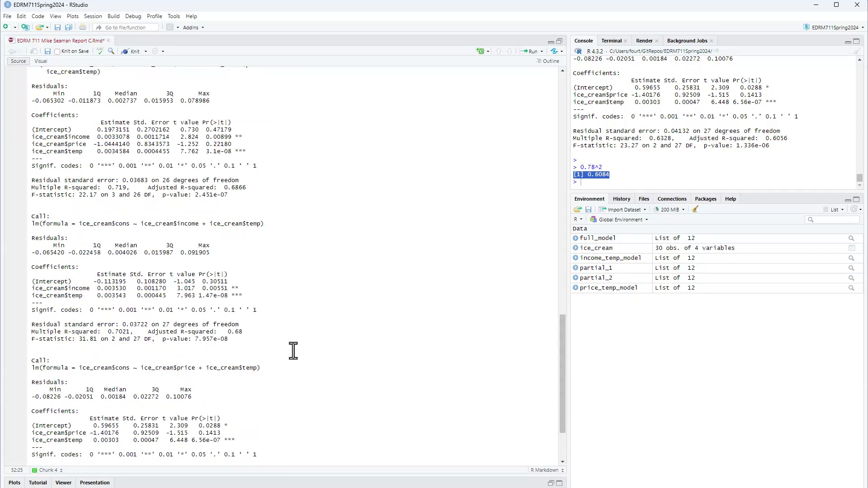
scroll(294, 351, "down", 4)
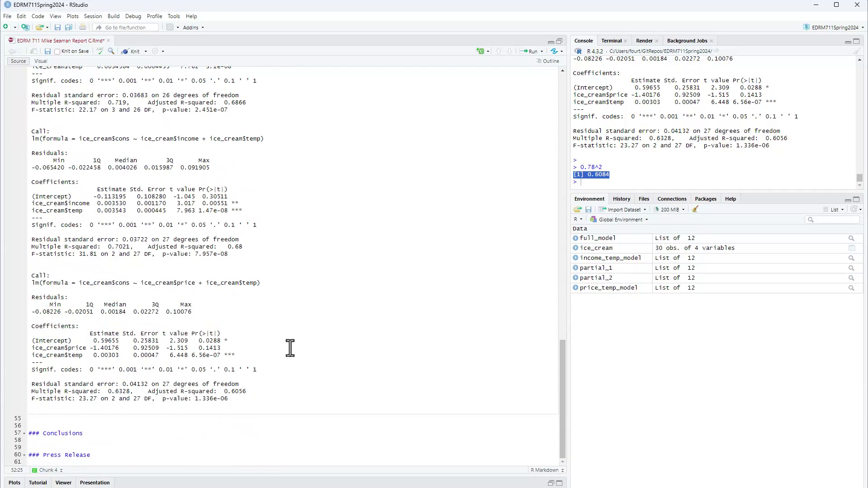
scroll(290, 348, "up", 3)
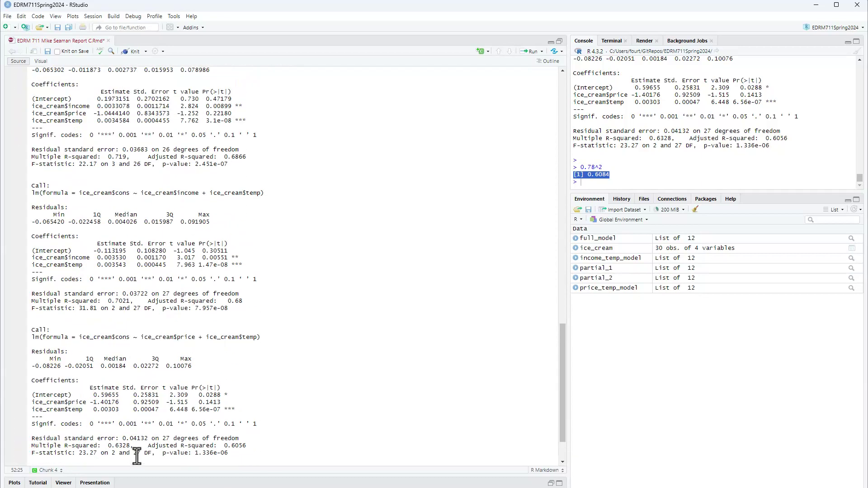
left_click_drag(134, 446, 105, 447)
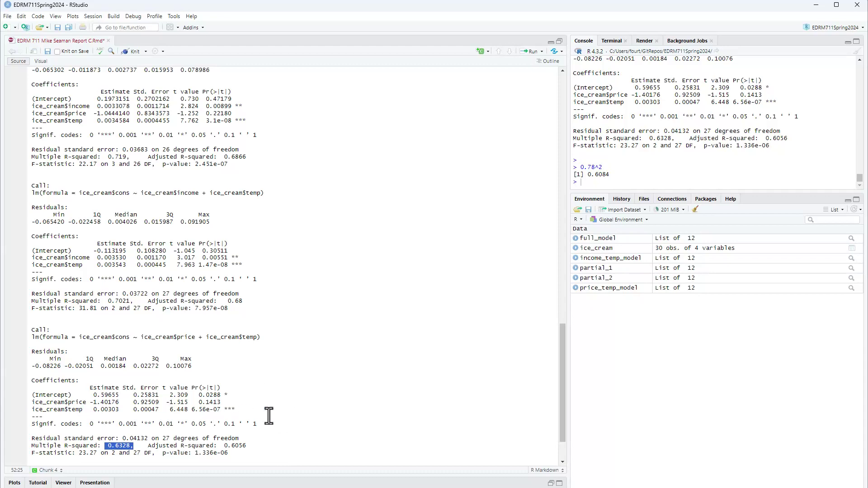
scroll(266, 411, "up", 2)
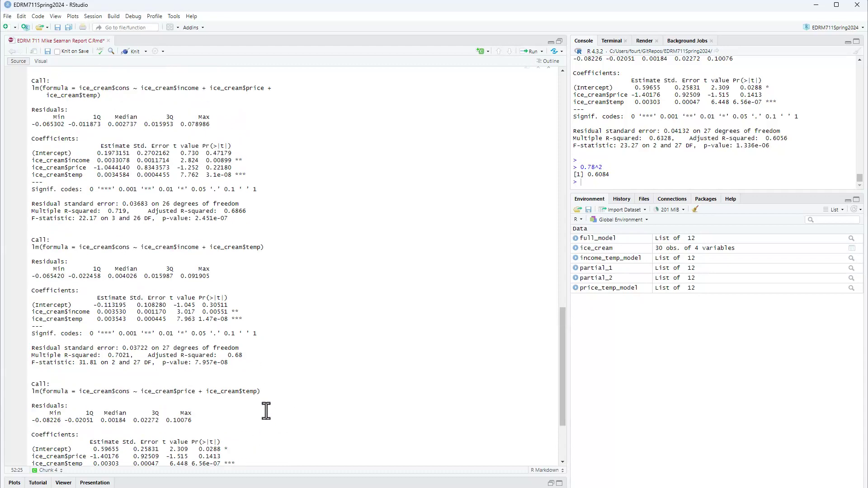
scroll(266, 411, "down", 2)
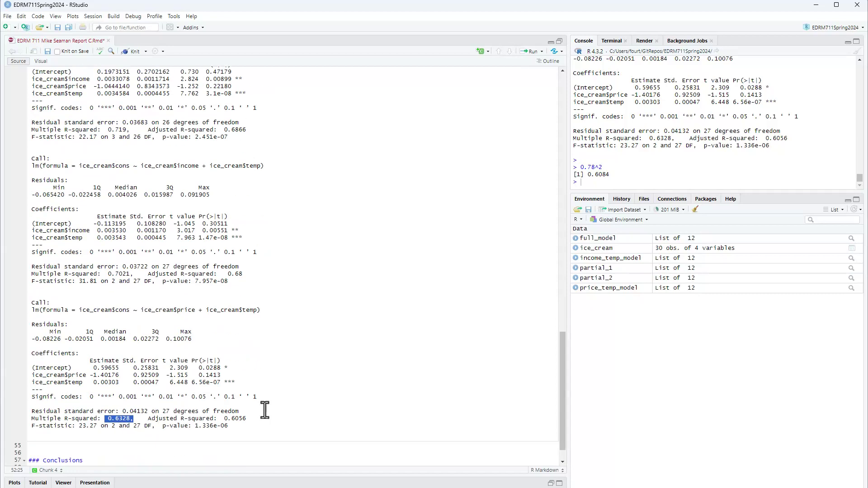
scroll(260, 401, "up", 1)
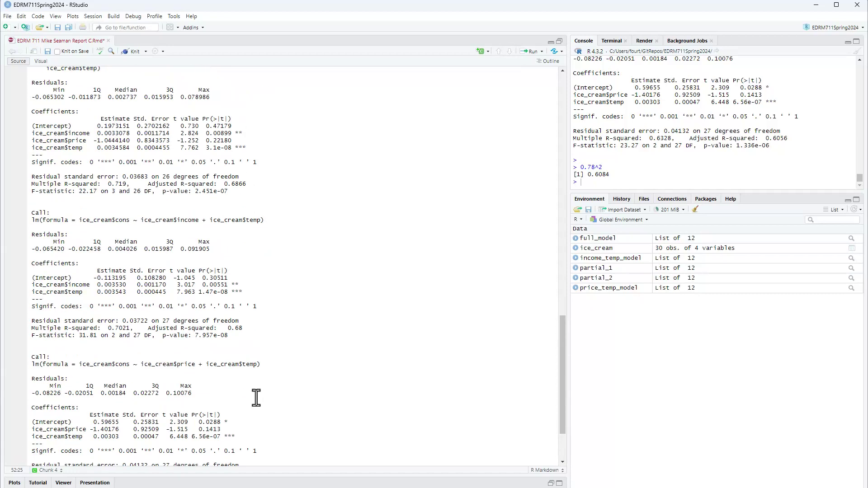
scroll(256, 397, "down", 2)
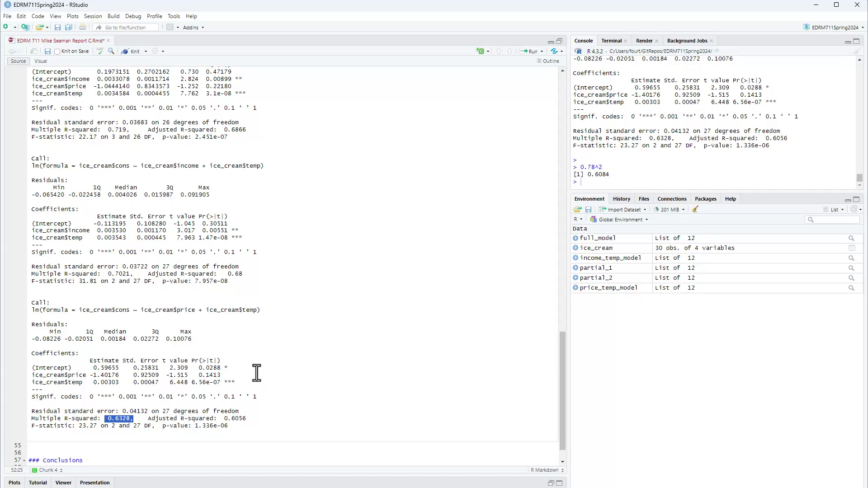
scroll(252, 361, "up", 1)
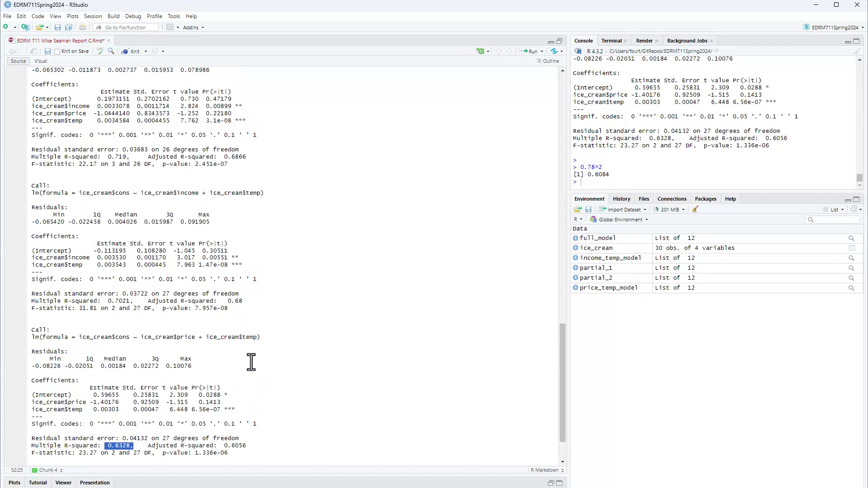
scroll(251, 362, "down", 1)
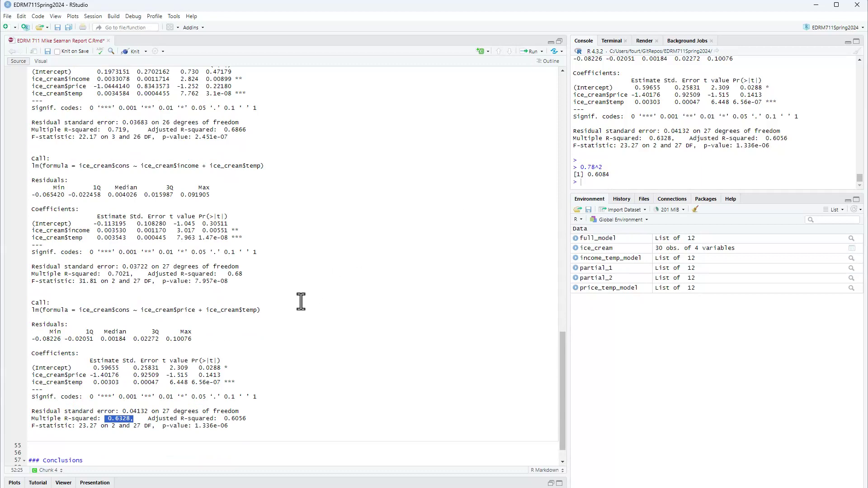
scroll(290, 303, "up", 2)
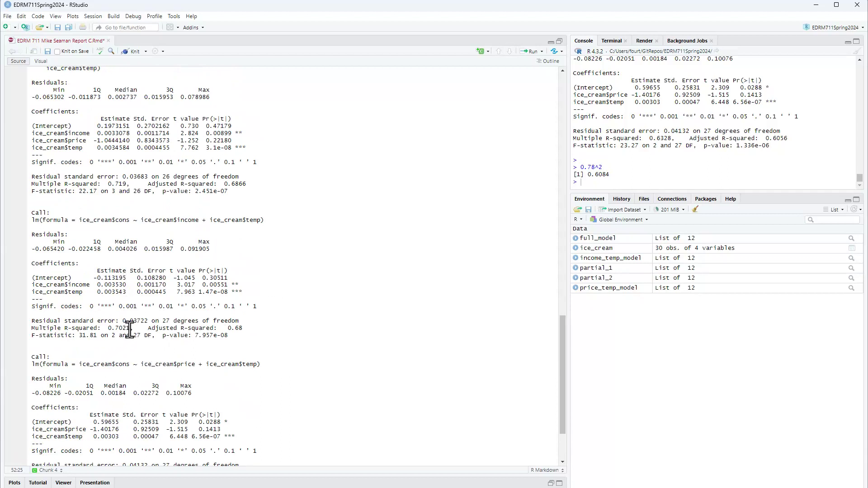
left_click_drag(130, 329, 100, 330)
- Paste the regression paragraph (R-squared 0.72, 0.70 without price) above the model chunk, with blank lines around it
scroll(290, 342, "up", 5)
scroll(289, 342, "up", 6)
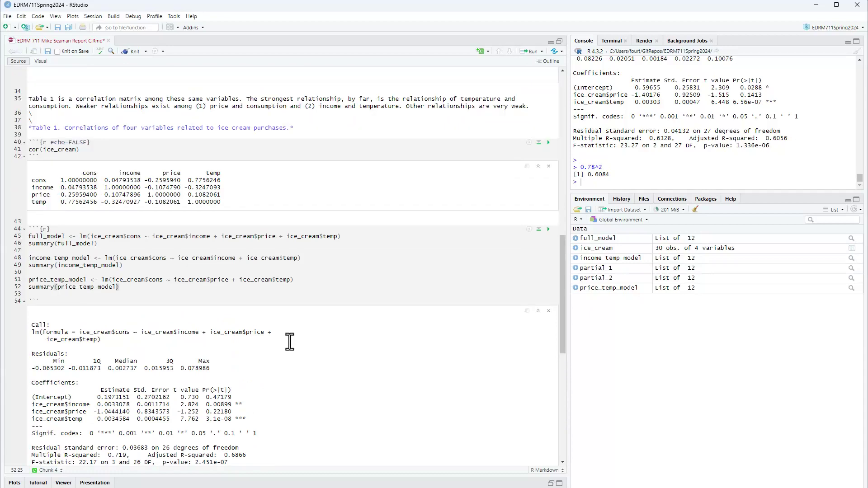
scroll(290, 342, "down", 2)
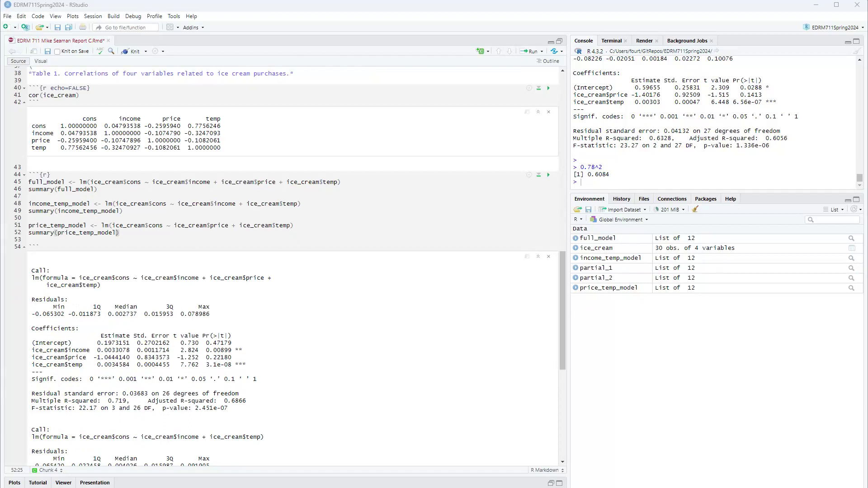
left_click(130, 240)
left_click(128, 233)
scroll(174, 279, "up", 1)
scroll(174, 279, "up", 2)
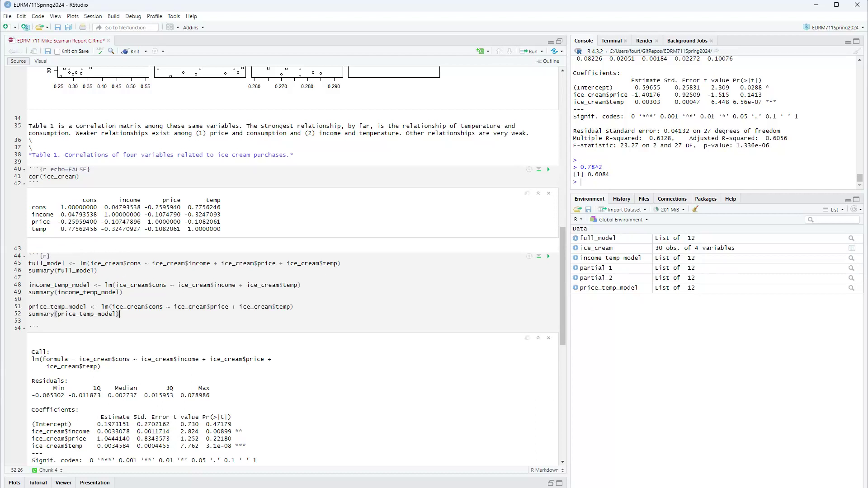
left_click(168, 213)
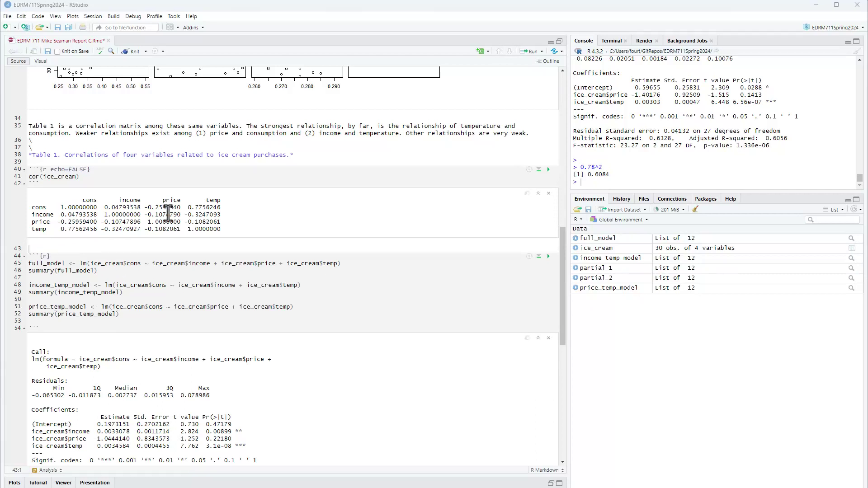
left_click(130, 248)
key("Return")
type("A multiple regression model to predict the amount of ice cream consumption from the other three variables results in a coefficient of determination of 0.72. That is, 72% of the variation in consumption amounts can be accounted for by family income, ice cream price, and temperature. The most unstable and least predictive variable in this model is price. Removing price from the model yields a model with a coefficient of determination of 0.70 and two stable explanatory coefficients.")
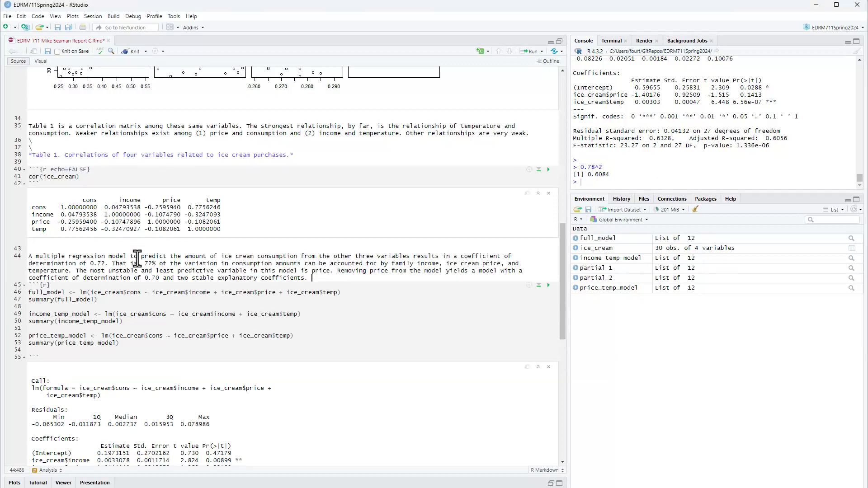
key("Return")
key("Return")
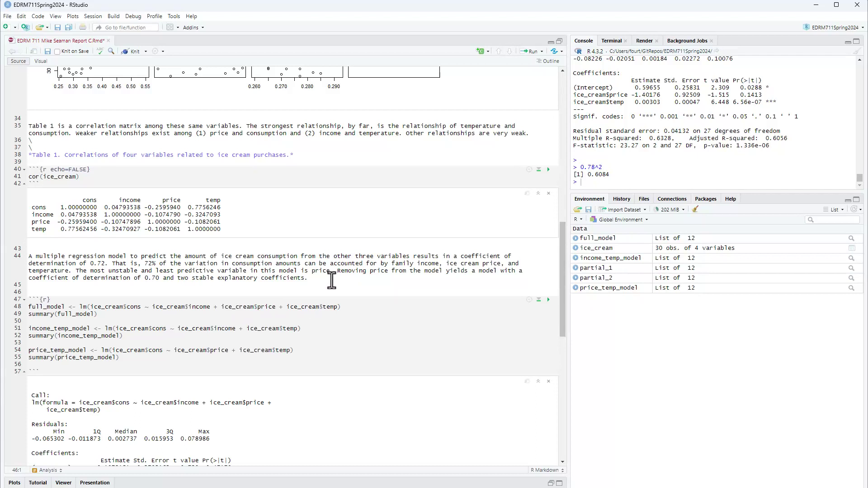
left_click(49, 248)
key("Return")
key("Return")
key("Return")
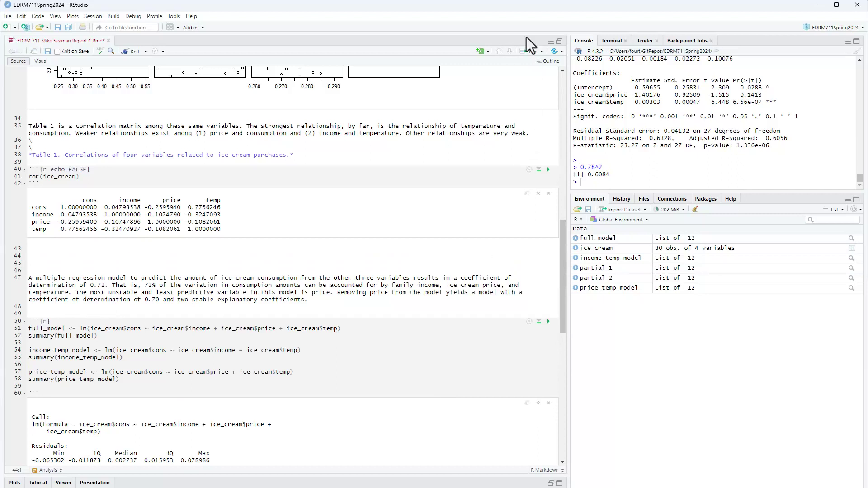
- Add an R chunk above the paragraph with the full_model fit and summary lines, and run it
left_click(485, 53)
left_click(468, 68)
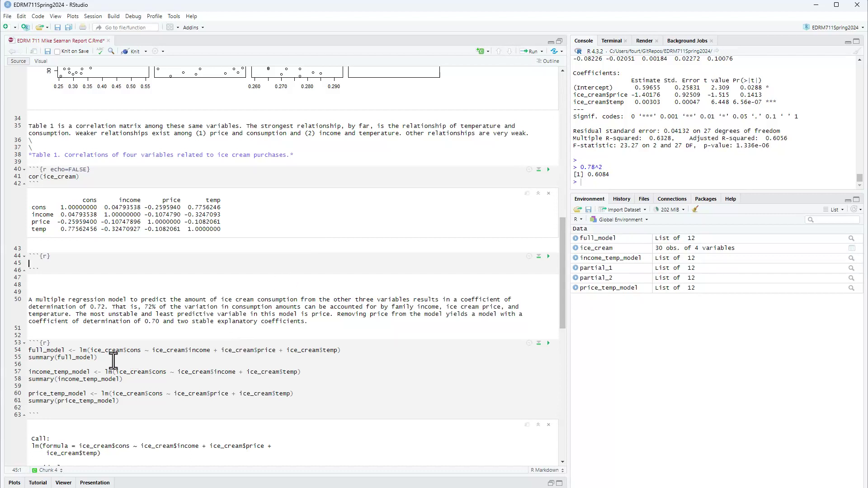
left_click_drag(110, 358, 26, 352)
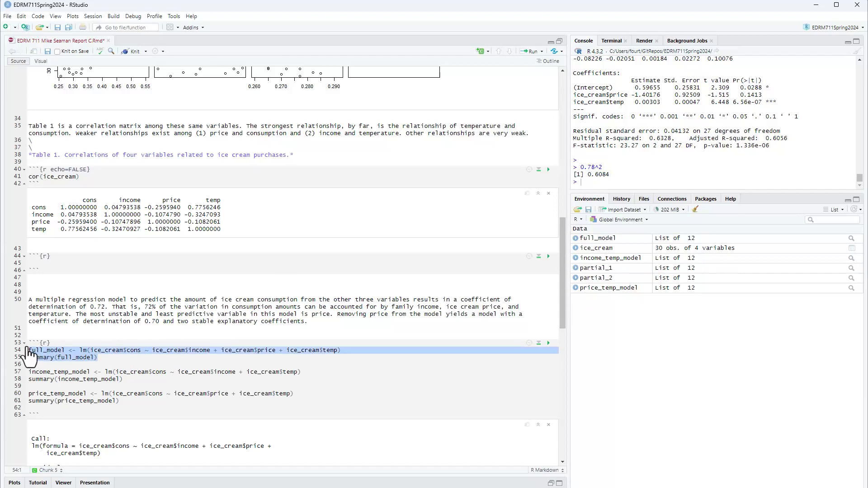
key("ctrl+c")
left_click(54, 262)
key("ctrl+v")
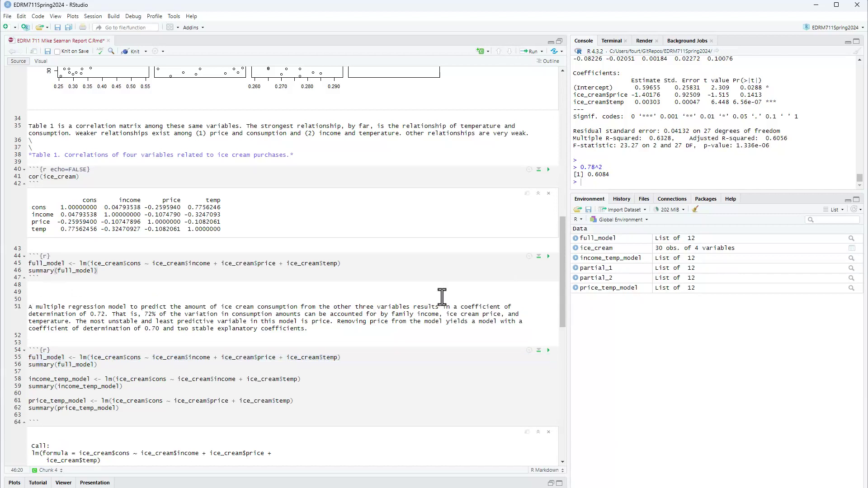
left_click(548, 257)
scroll(358, 400, "down", 1)
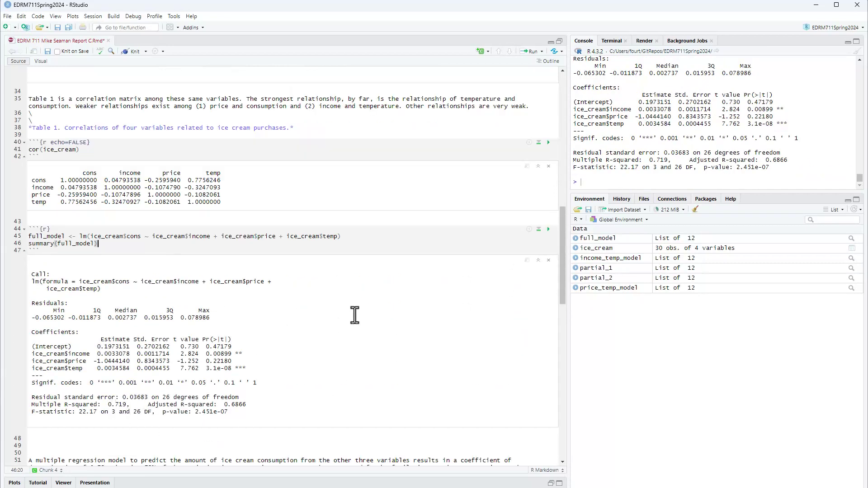
- Set the full_model chunk's output to 'Show nothing (run code)' so it becomes include=FALSE
left_click(529, 229)
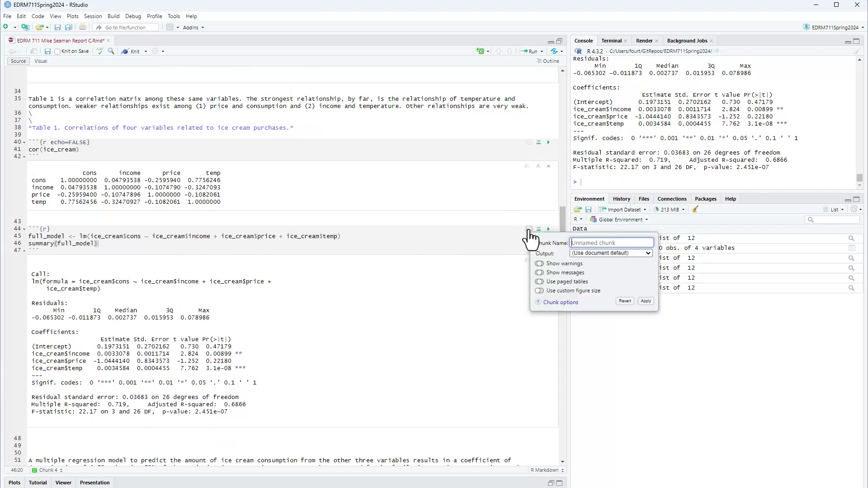
left_click(595, 253)
left_click(598, 268)
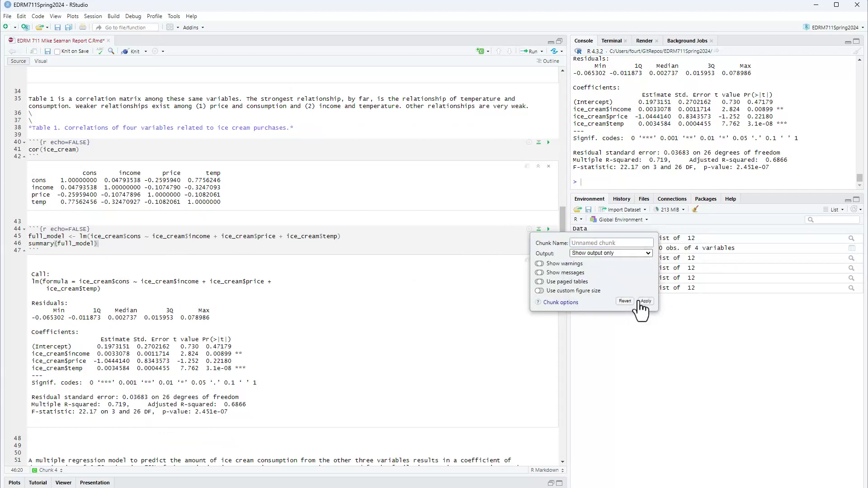
left_click(622, 252)
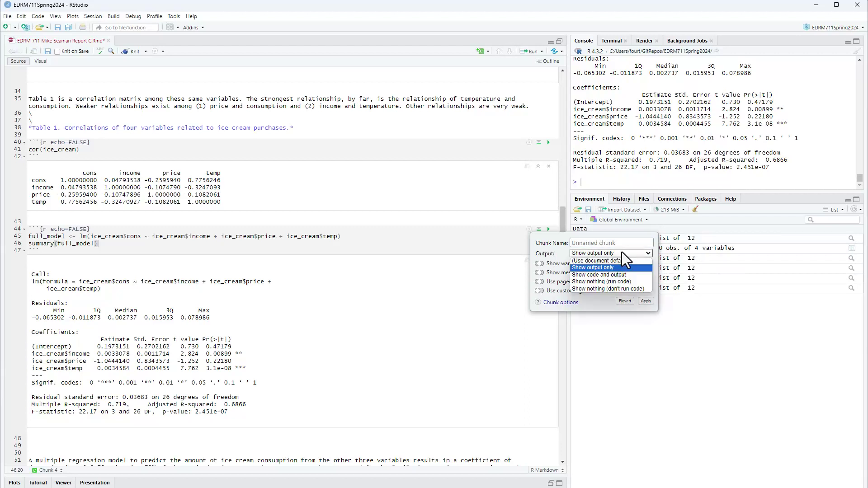
left_click(605, 281)
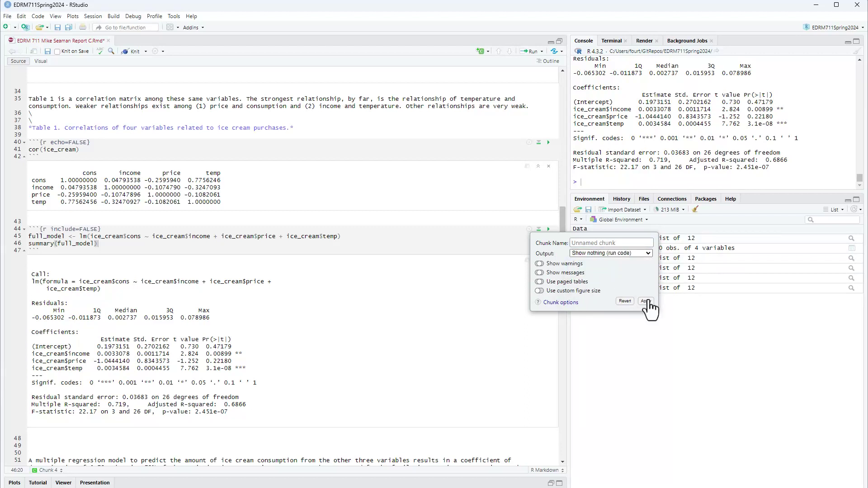
left_click(646, 301)
- Clear the chunk's inline summary output and delete the extra blank line before the paragraph
scroll(237, 326, "down", 1)
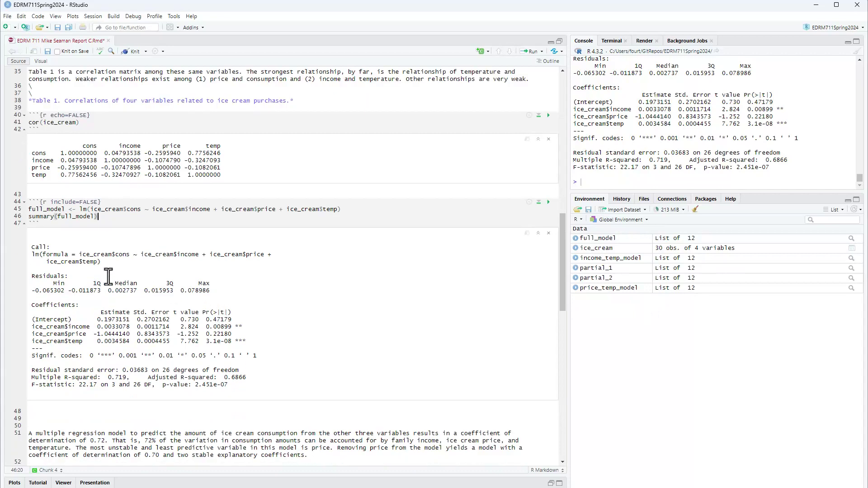
scroll(109, 285, "up", 1)
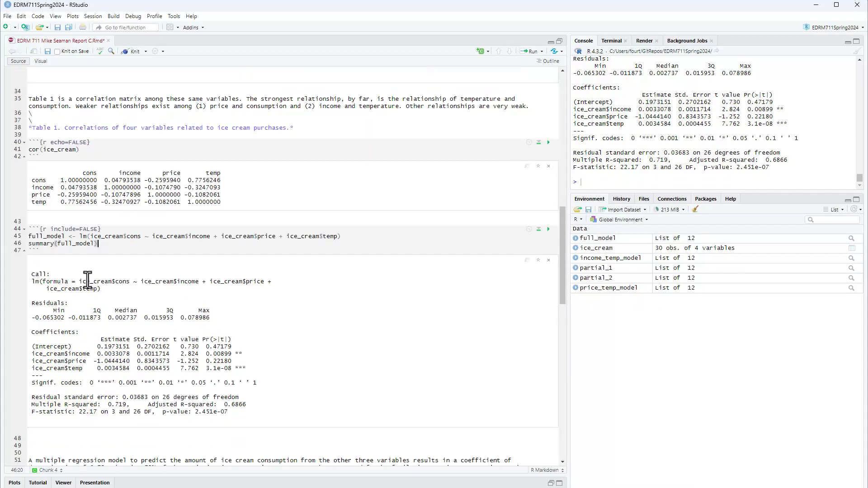
left_click(549, 261)
left_click(46, 265)
key("Delete")
key("Delete")
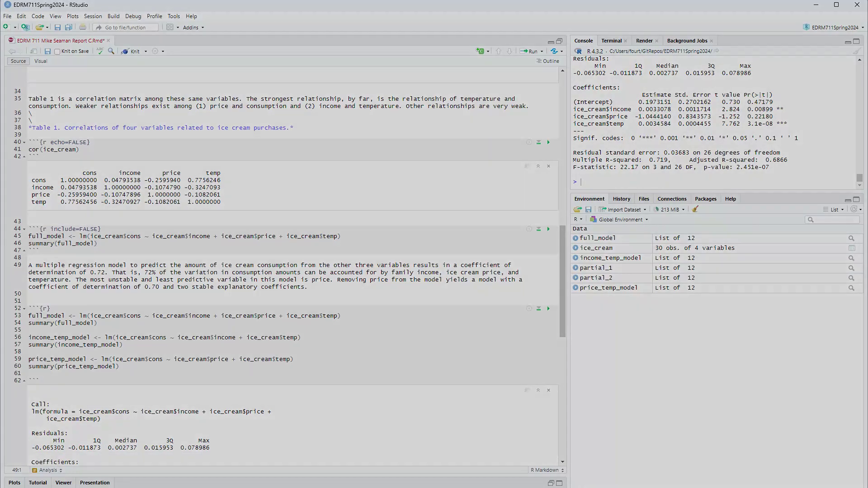